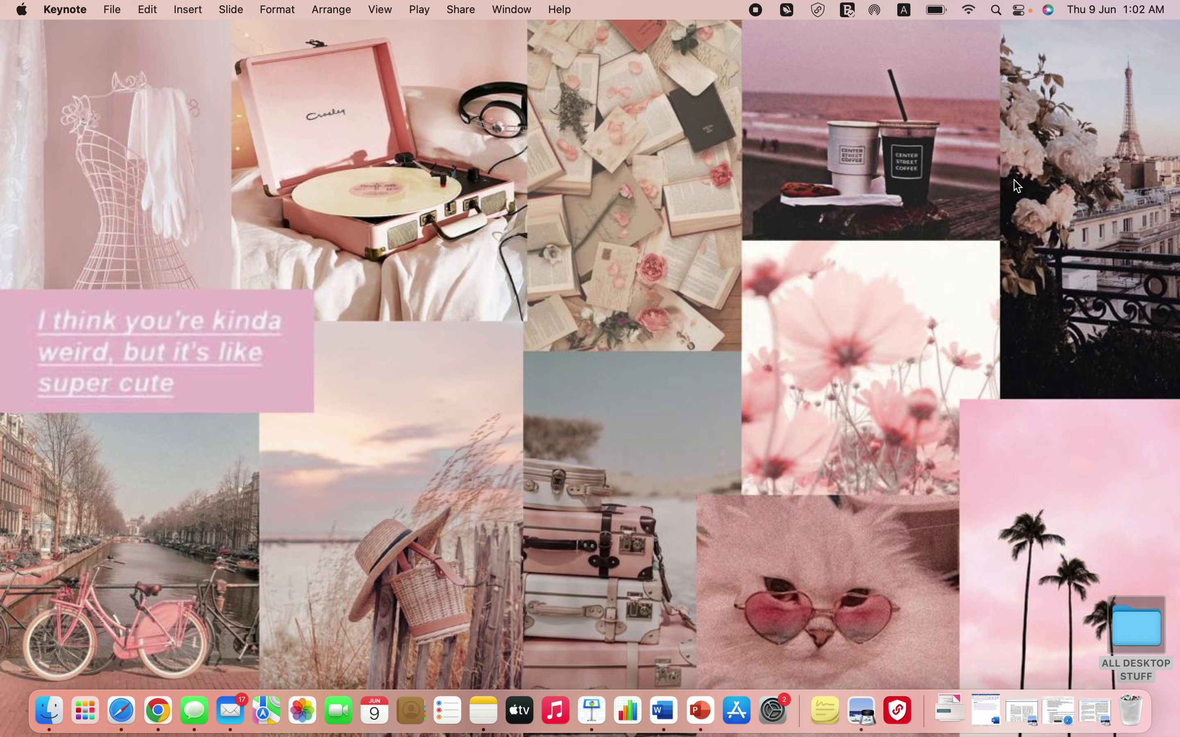
- Launch Keynote from a Spotlight search
click(998, 12)
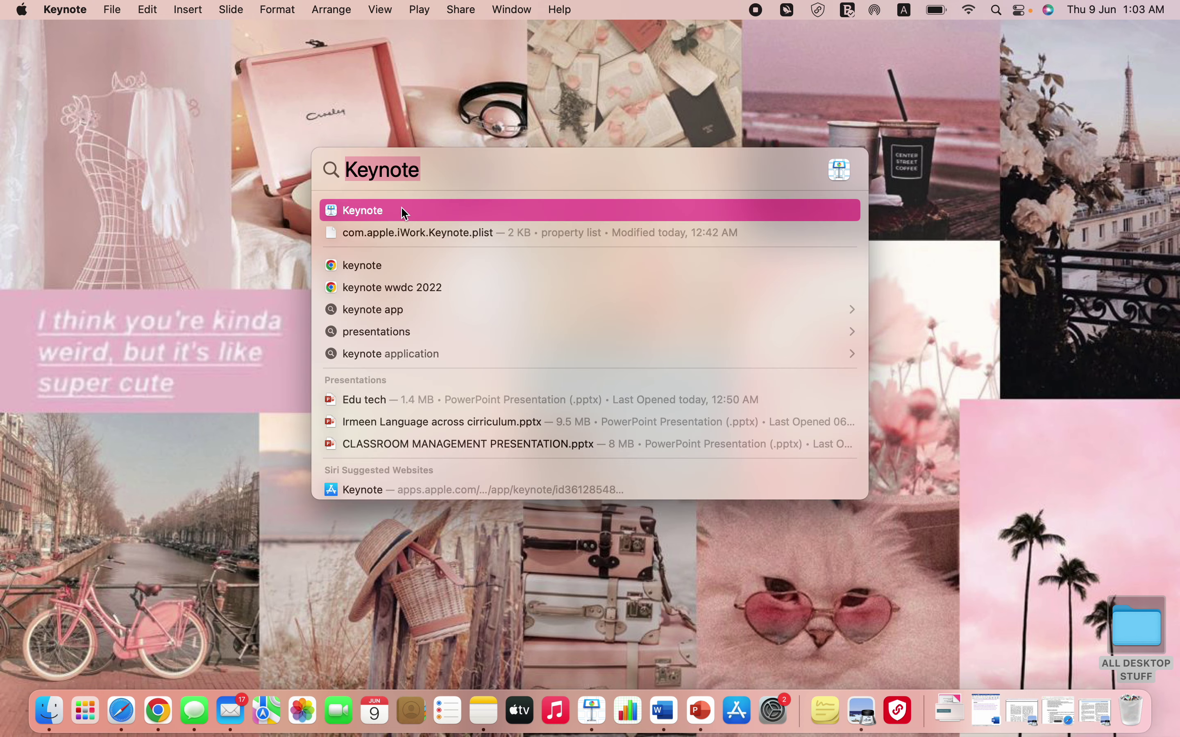
click(380, 215)
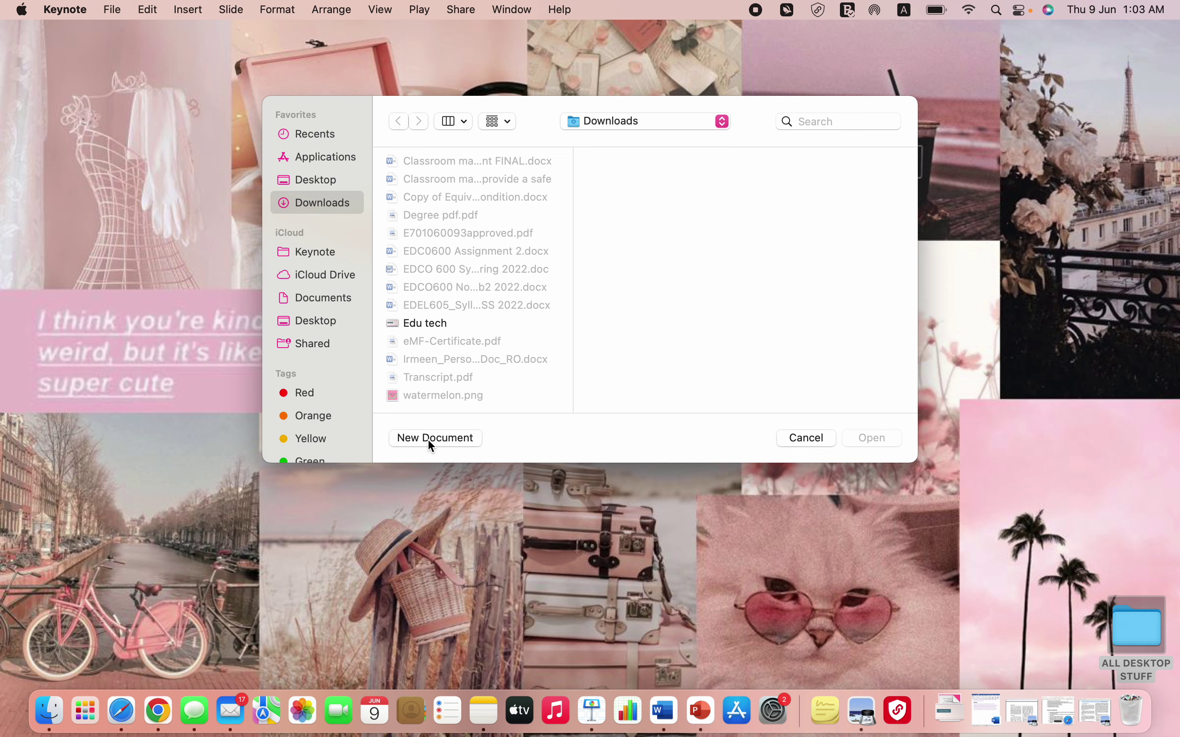
- Start a new presentation and browse the Recent, Basic, Minimal, Bold, Editorial and Portfolio themes
click(457, 438)
scroll(413, 294, down, 3)
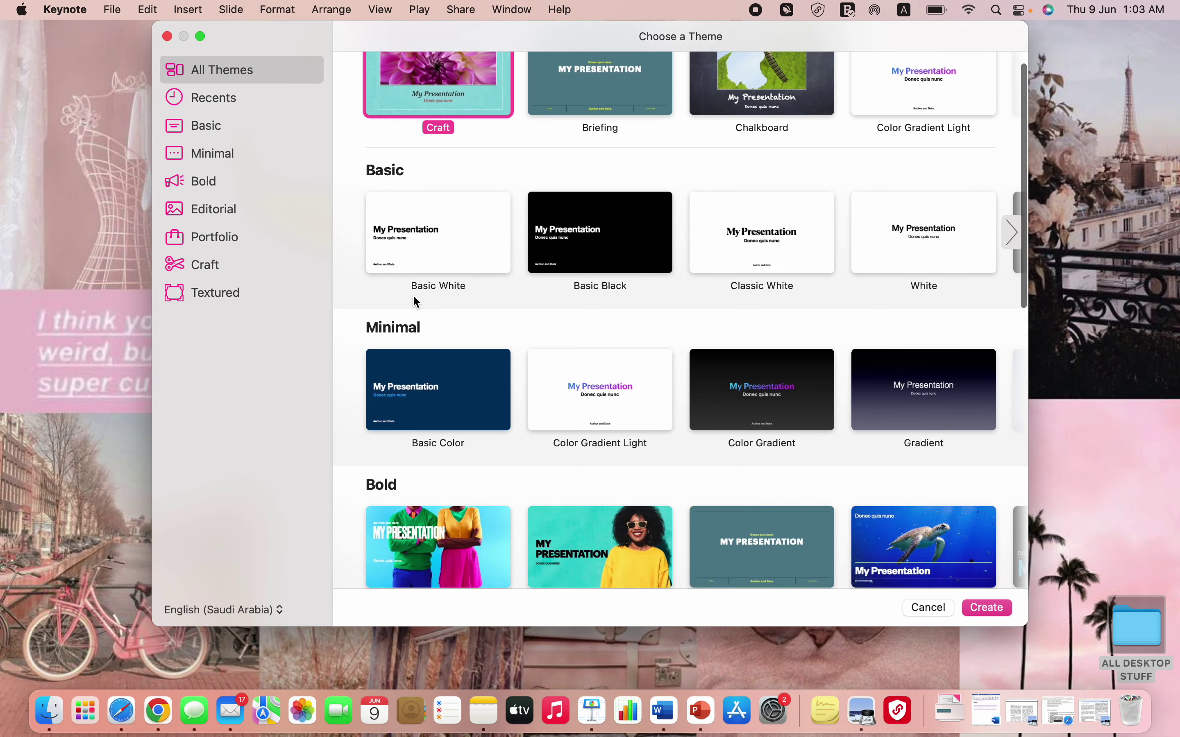
scroll(412, 294, down, 2)
click(220, 104)
click(215, 125)
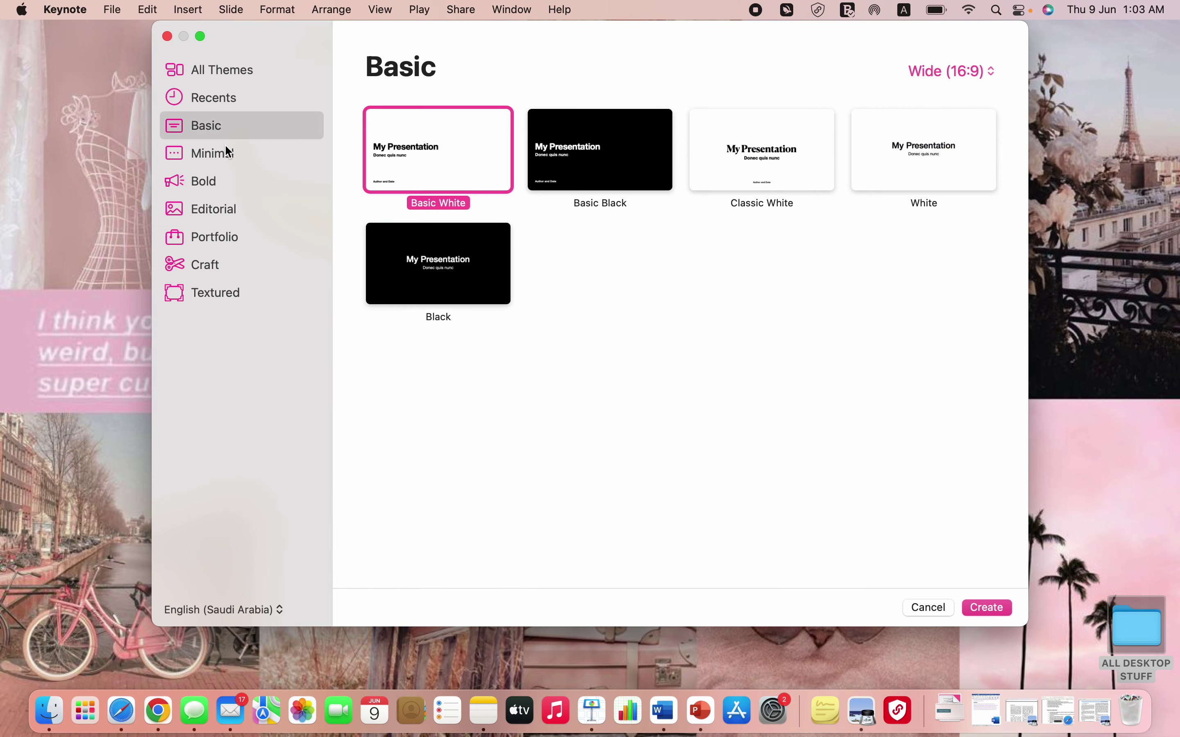
click(225, 153)
click(223, 181)
click(222, 210)
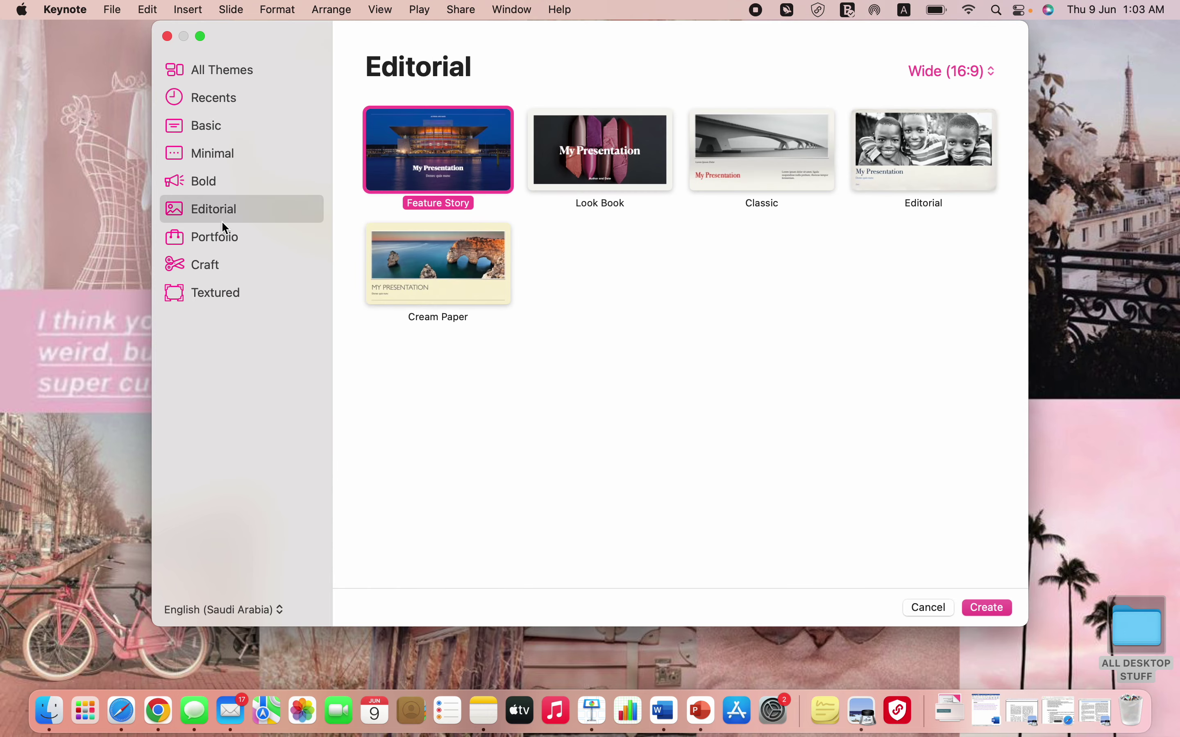
click(224, 249)
- Create the presentation with the Brushed Canvas theme from the Craft category
click(221, 292)
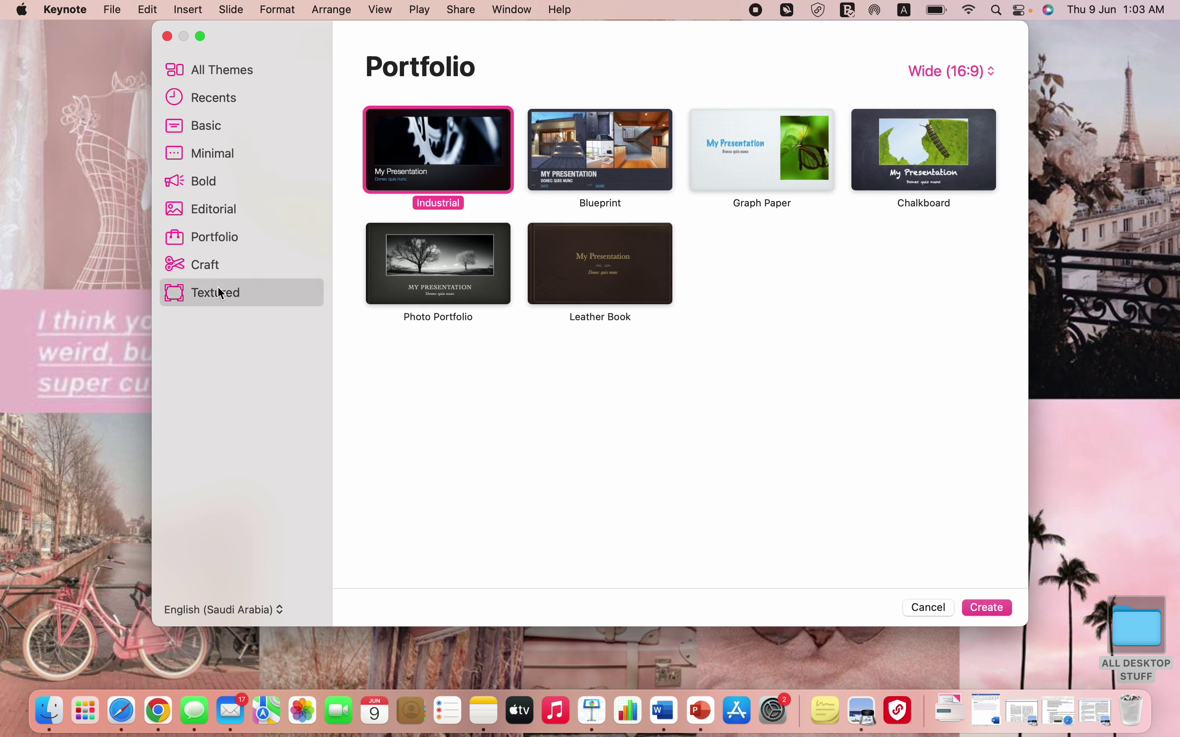
click(217, 272)
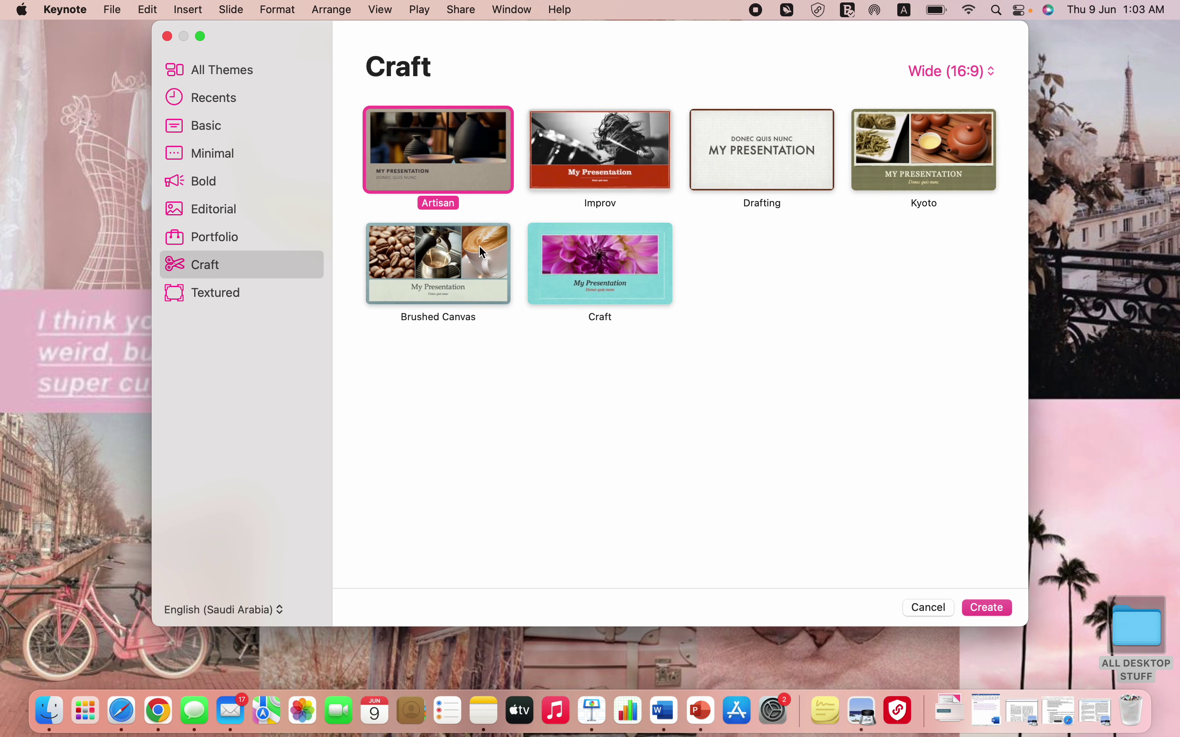
key(Down)
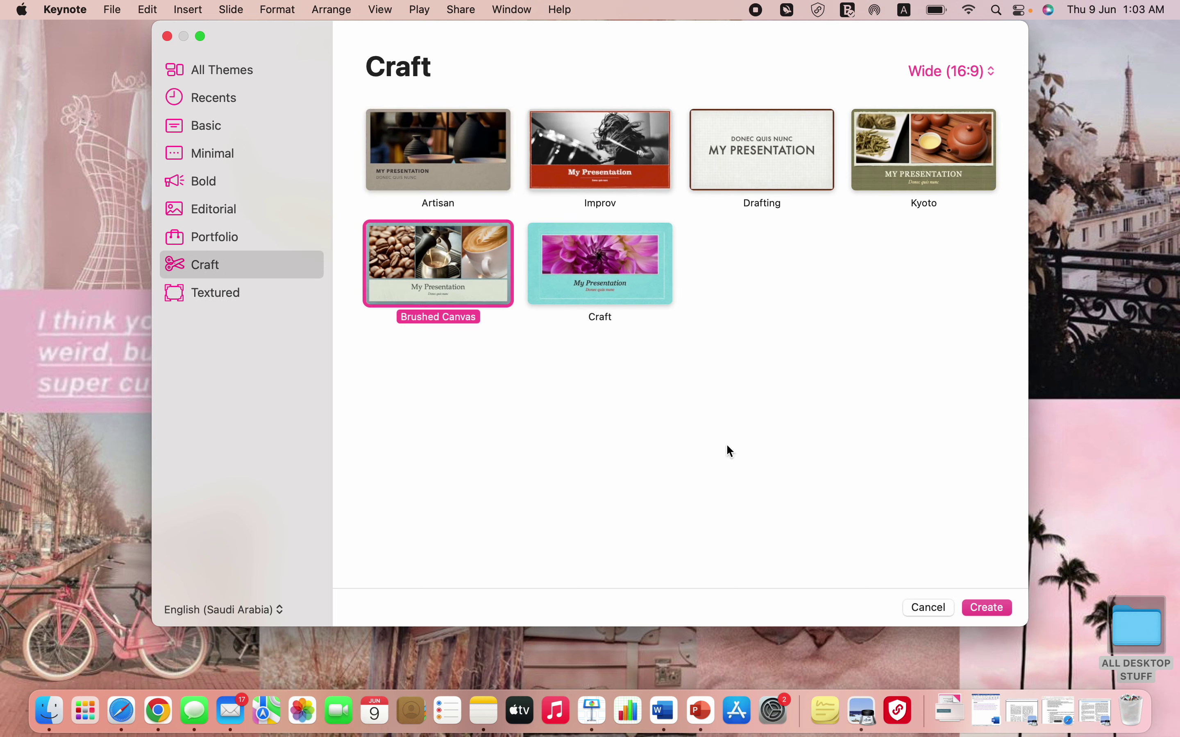
click(992, 606)
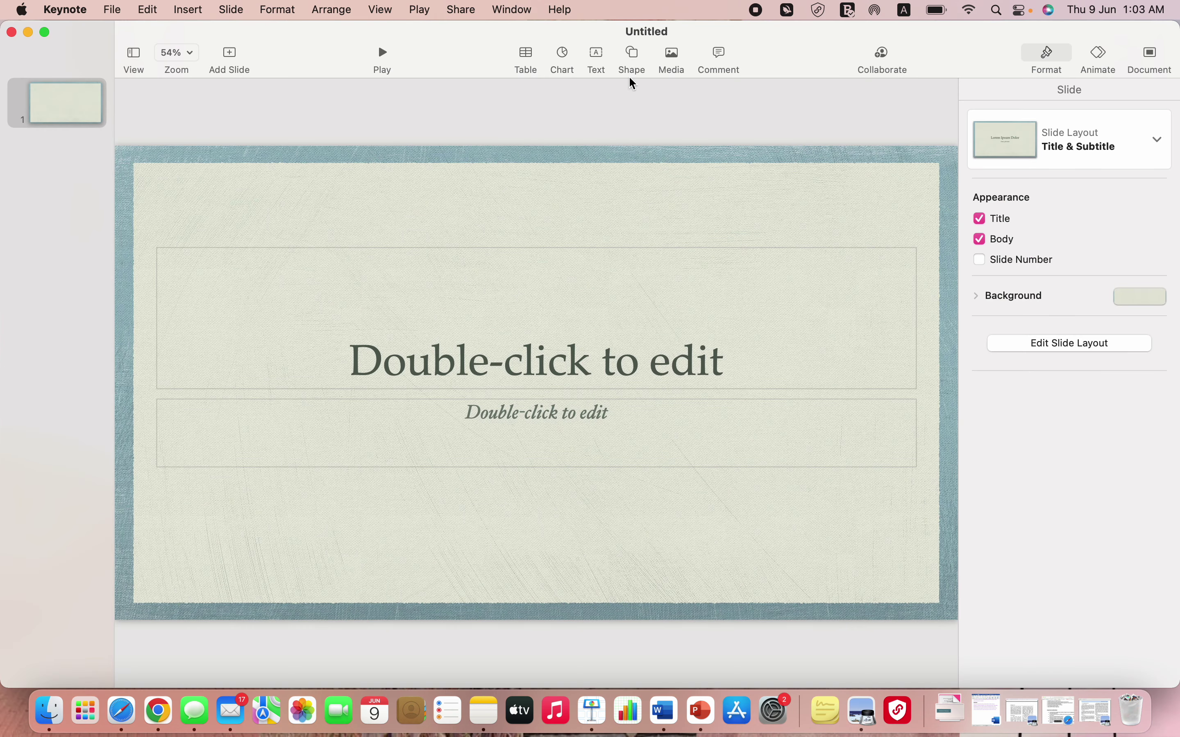
- Switch the view to Slide Only, then to Outline
click(133, 53)
click(202, 113)
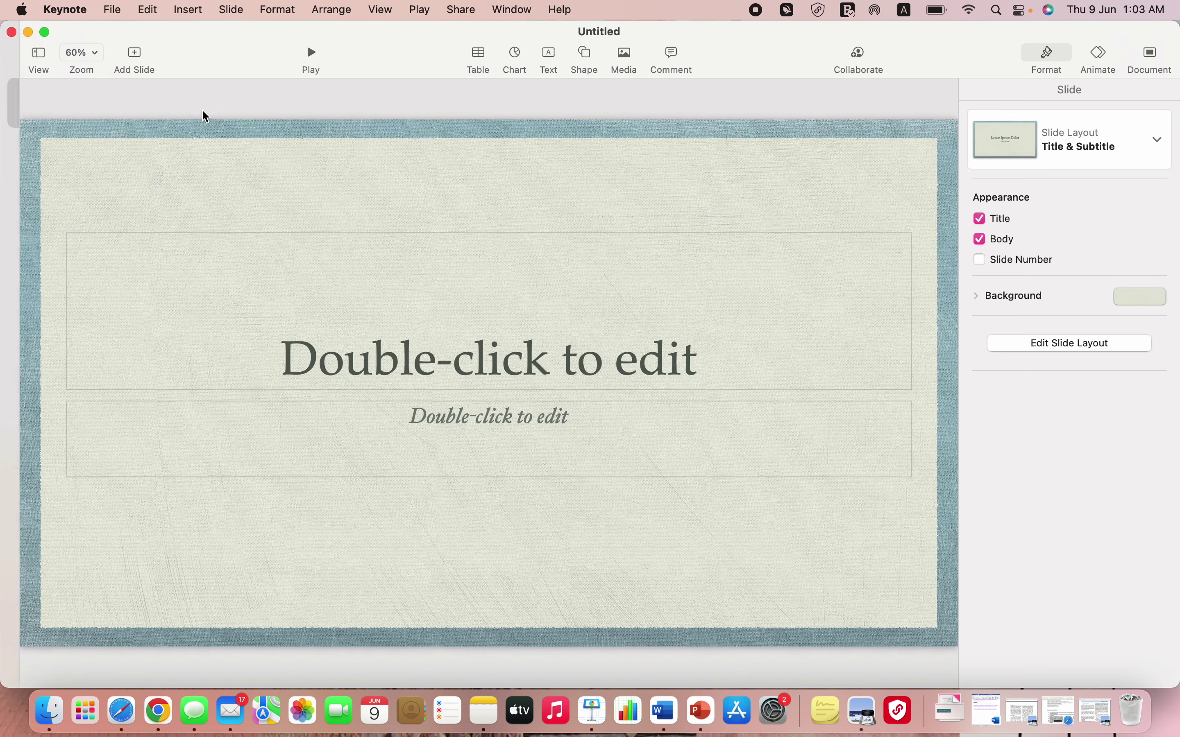
click(22, 58)
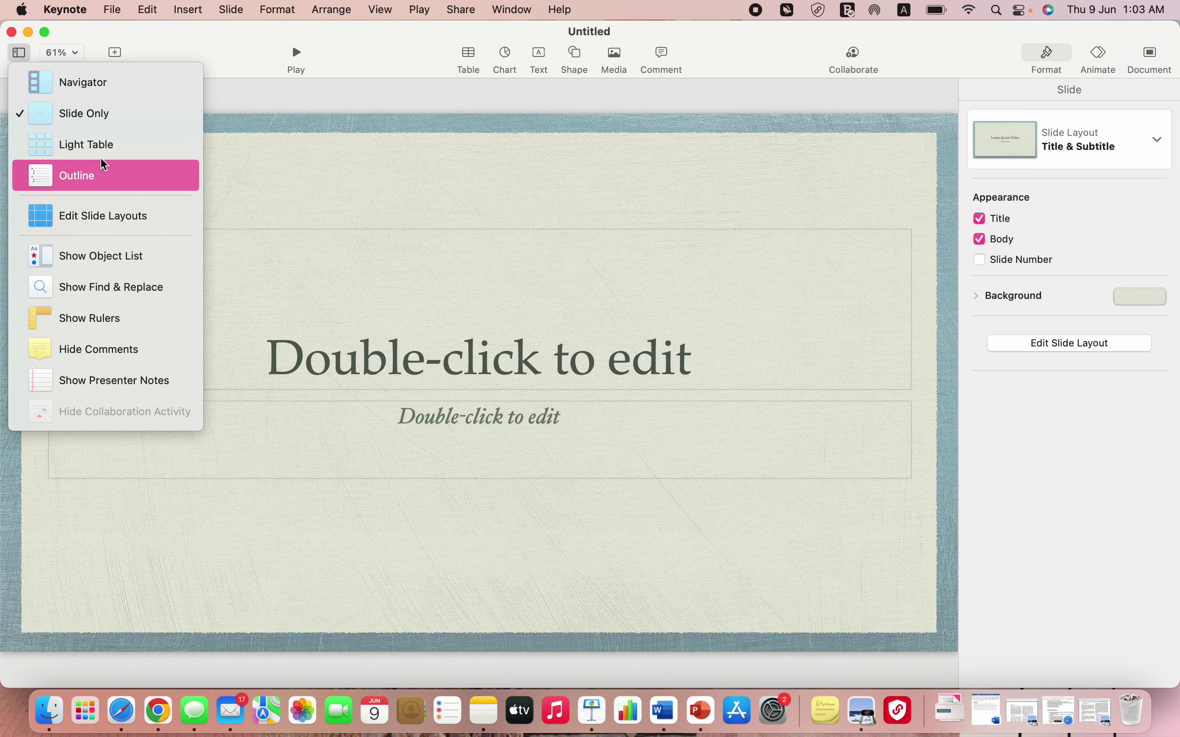
click(82, 173)
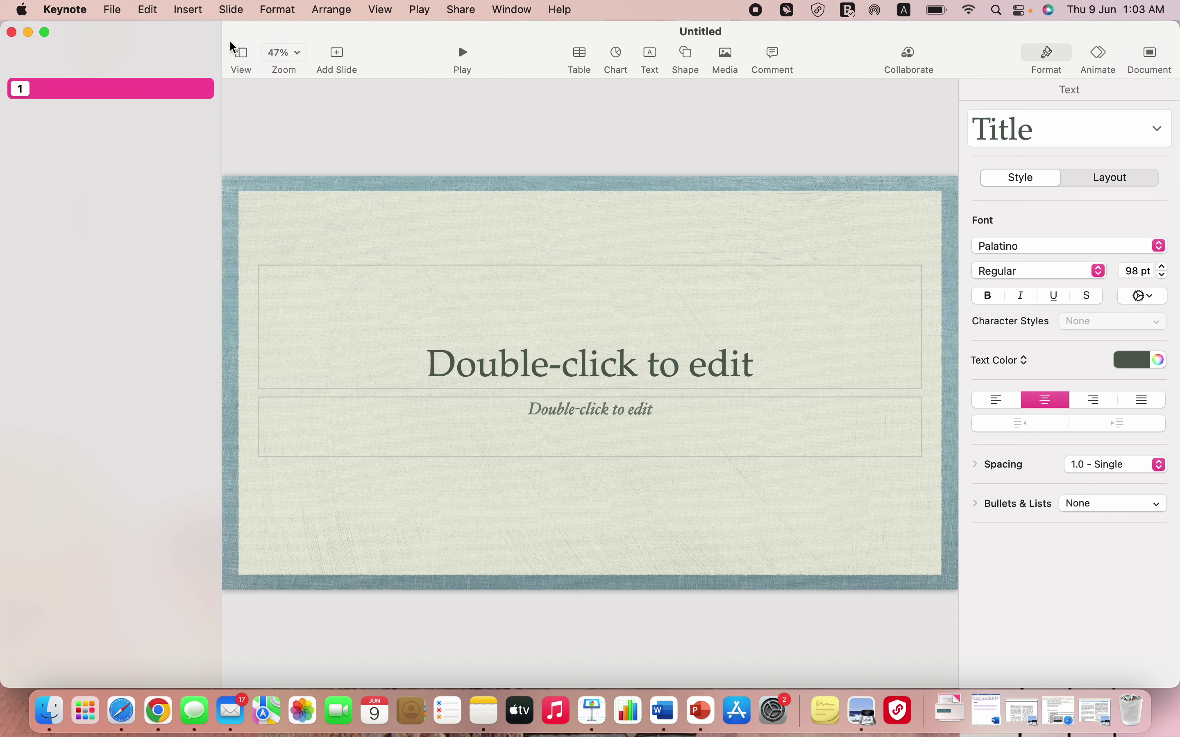
click(240, 52)
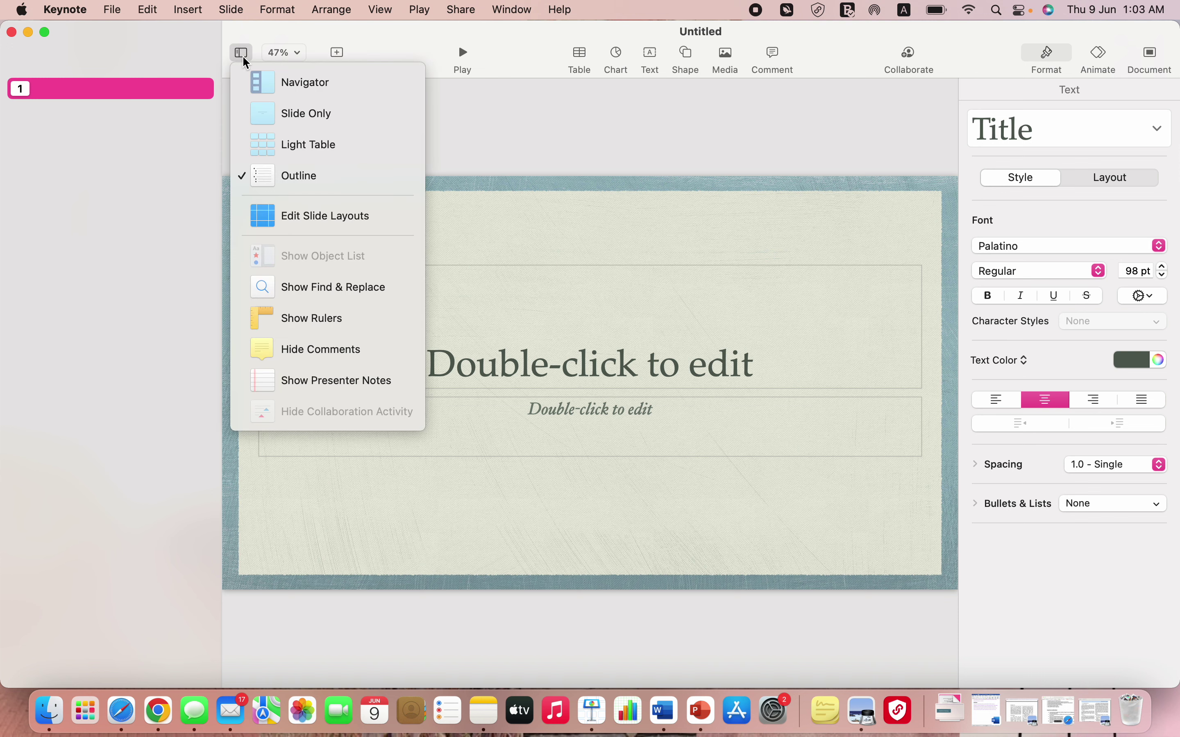
- Enter slide layout editing and delete the Title - Top layout
click(345, 227)
scroll(57, 322, down, 1)
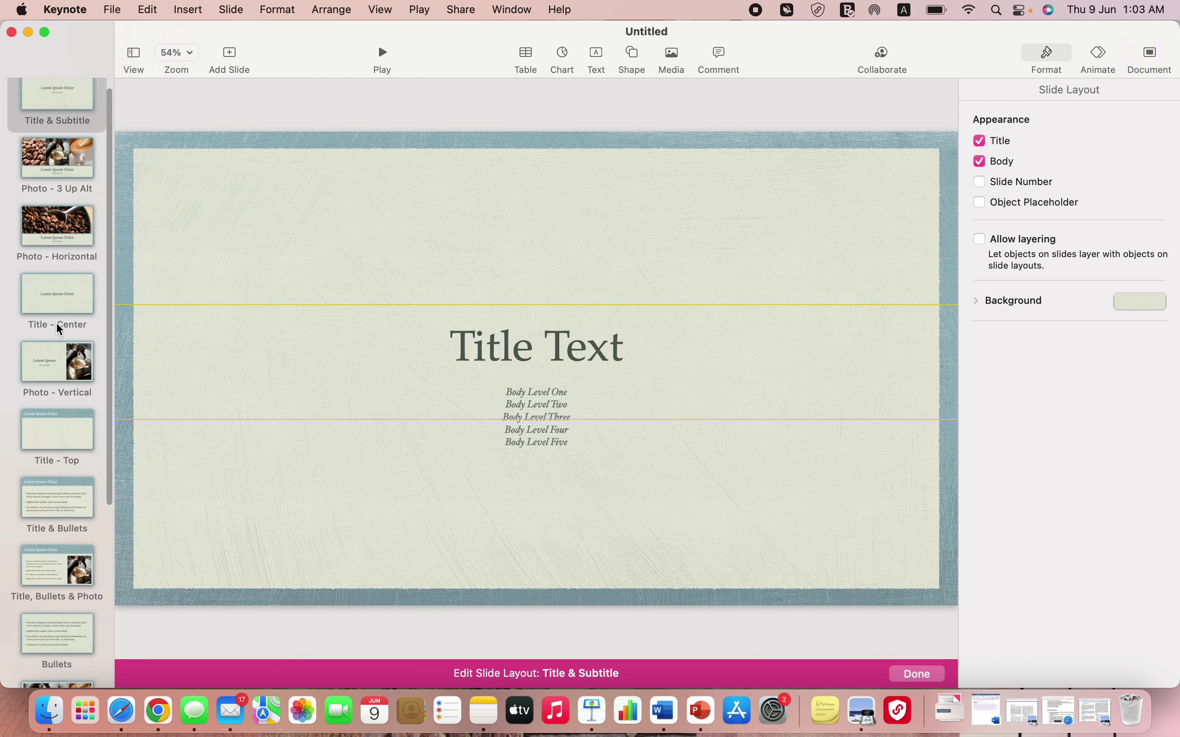
scroll(56, 321, down, 5)
scroll(56, 322, up, 5)
scroll(56, 322, down, 3)
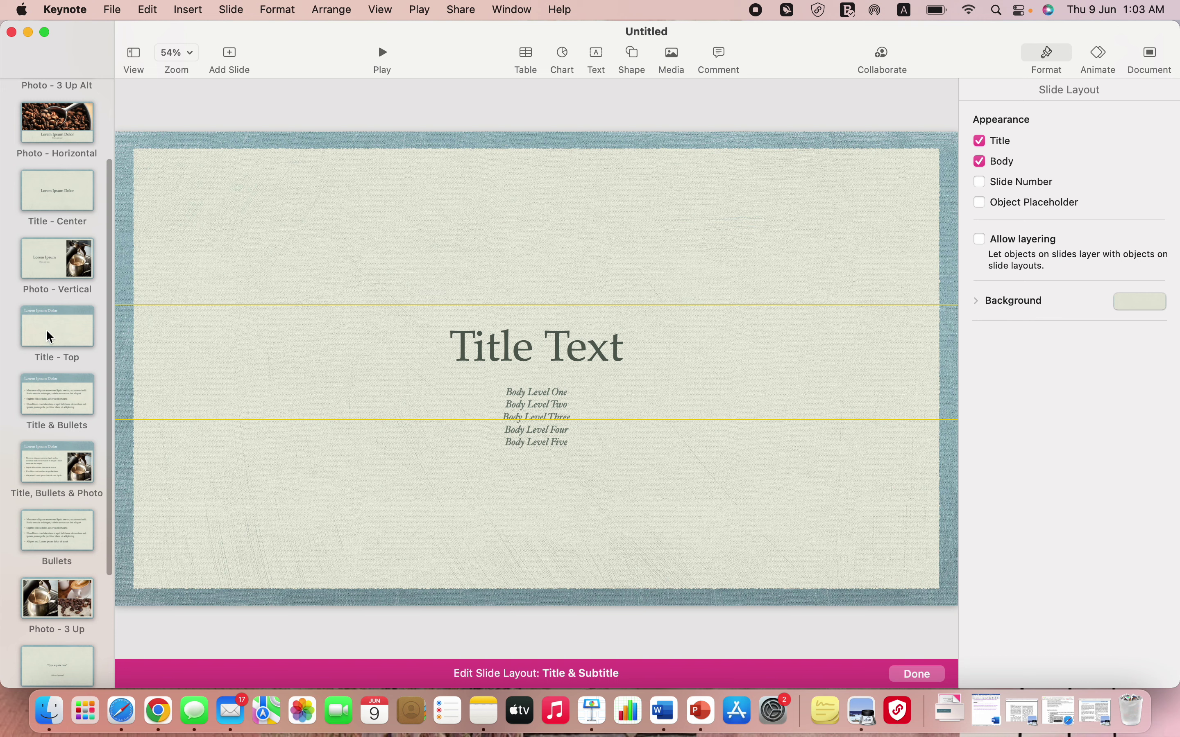
click(47, 319)
right_click(47, 319)
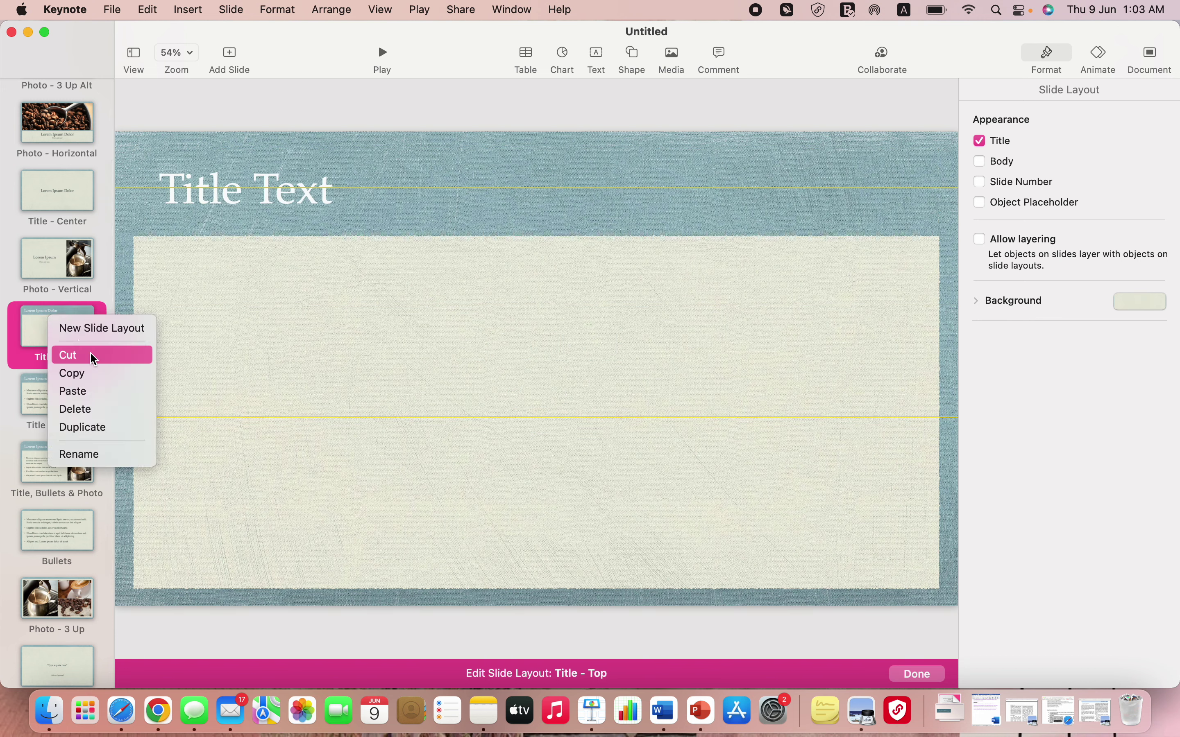
click(91, 409)
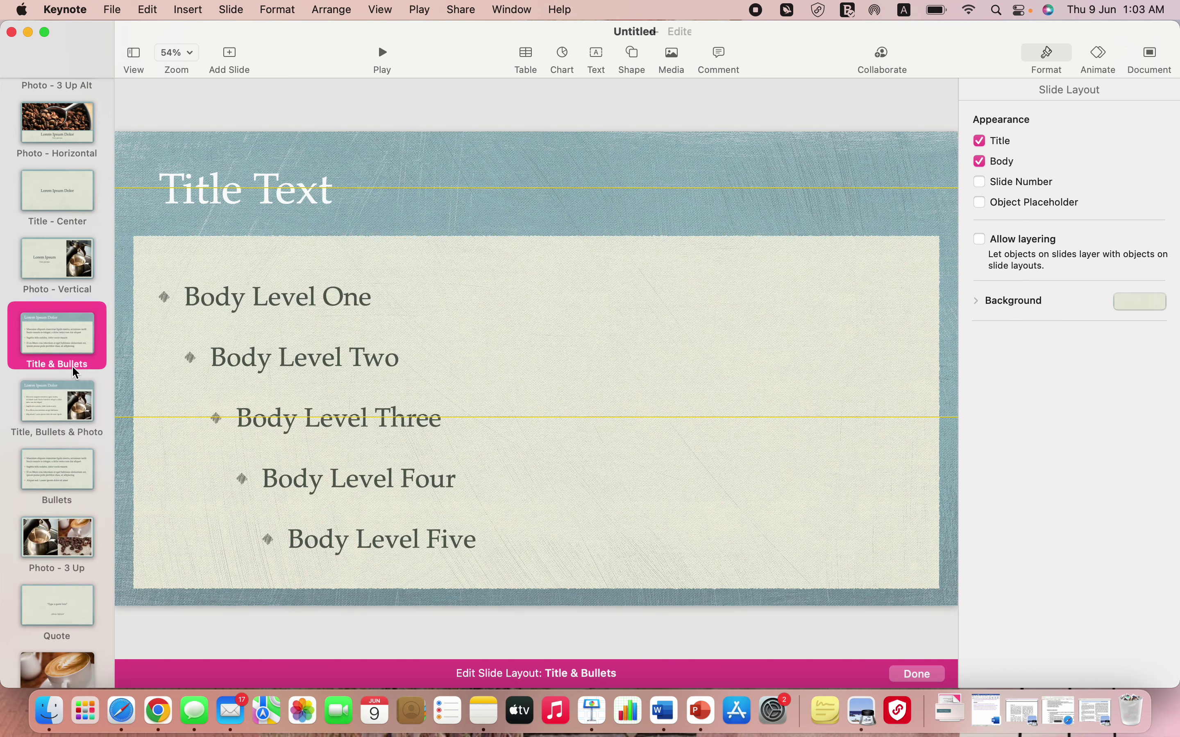
- Duplicate the Title & Bullets layout, then select the Title & Subtitle layout
right_click(56, 333)
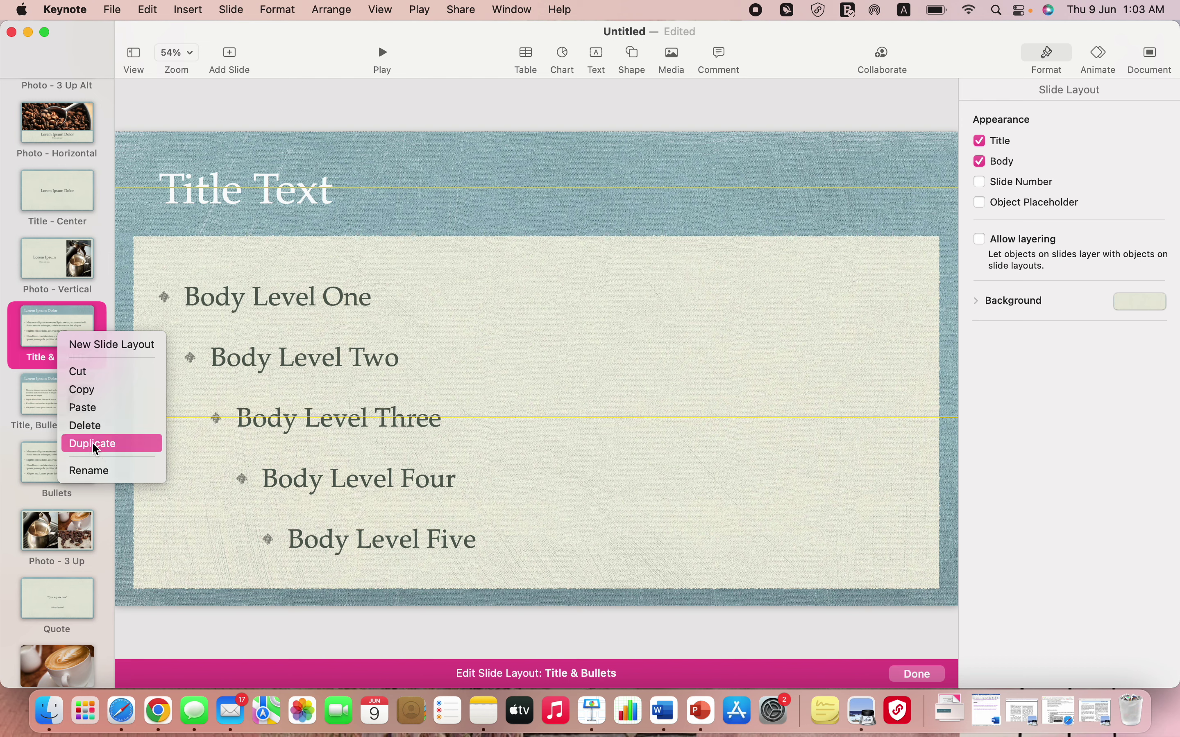
click(92, 443)
scroll(78, 361, up, 5)
click(64, 109)
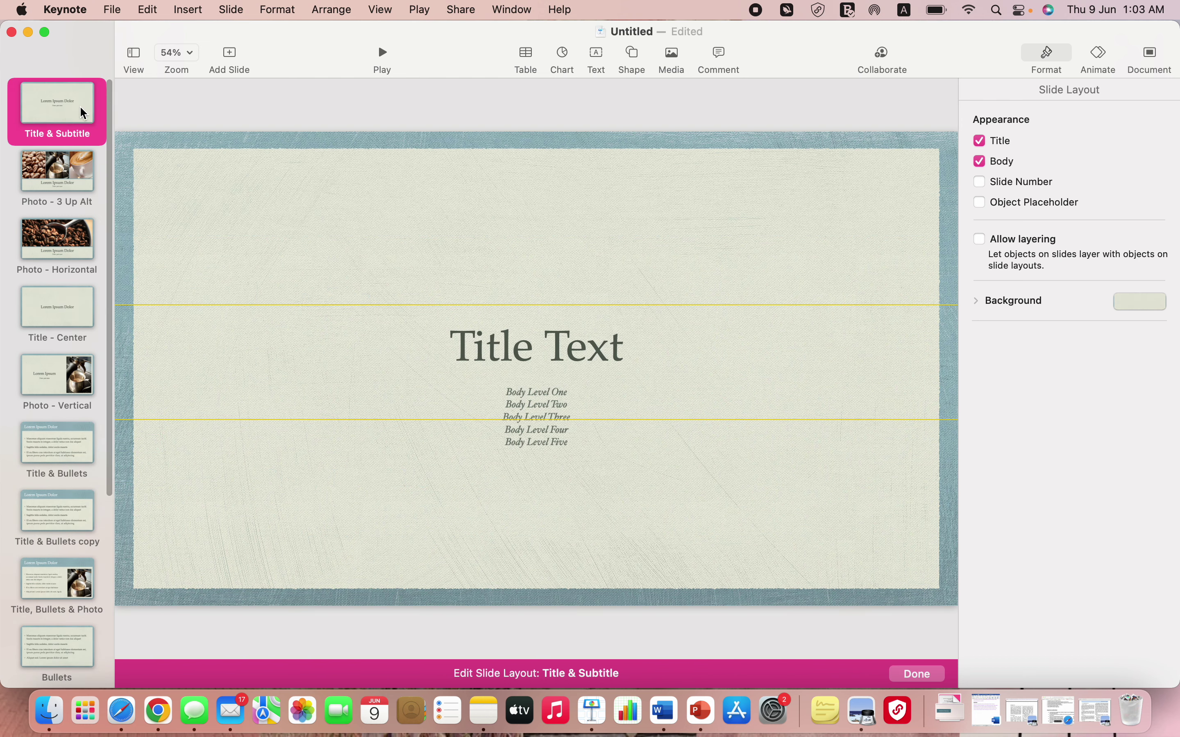
click(135, 57)
click(134, 57)
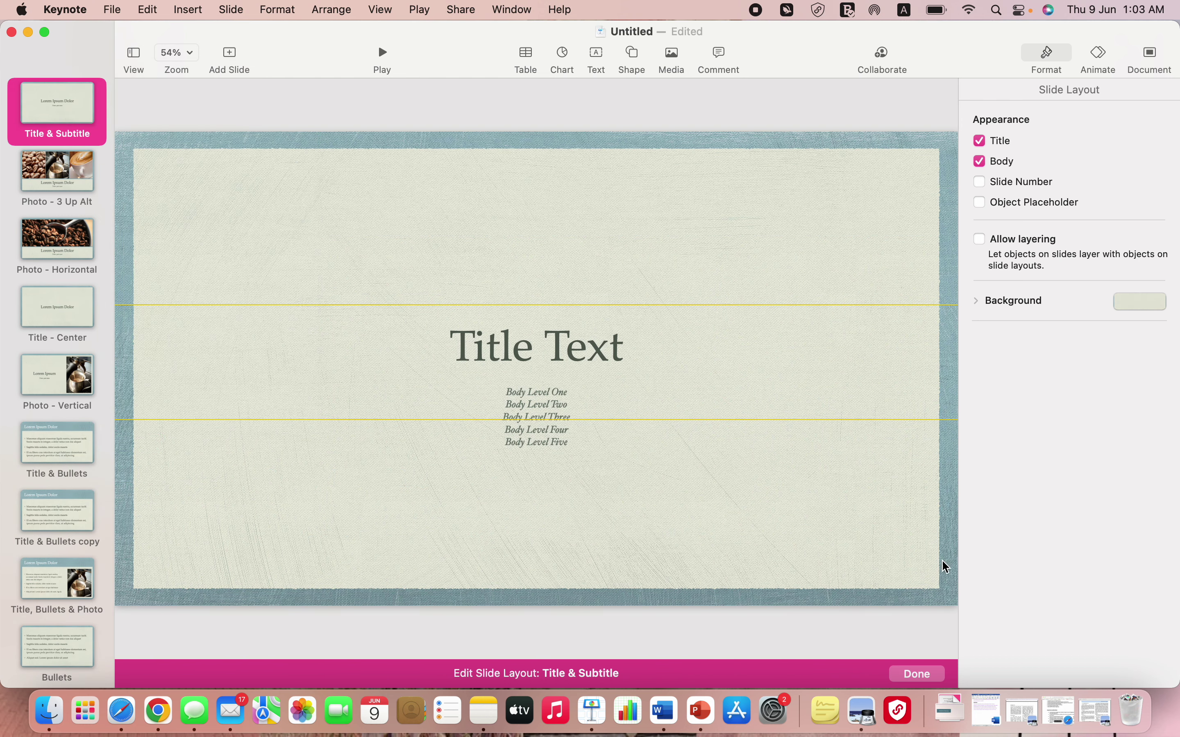
- Leave layout editing and show slide thumbnails in the Navigator
click(913, 673)
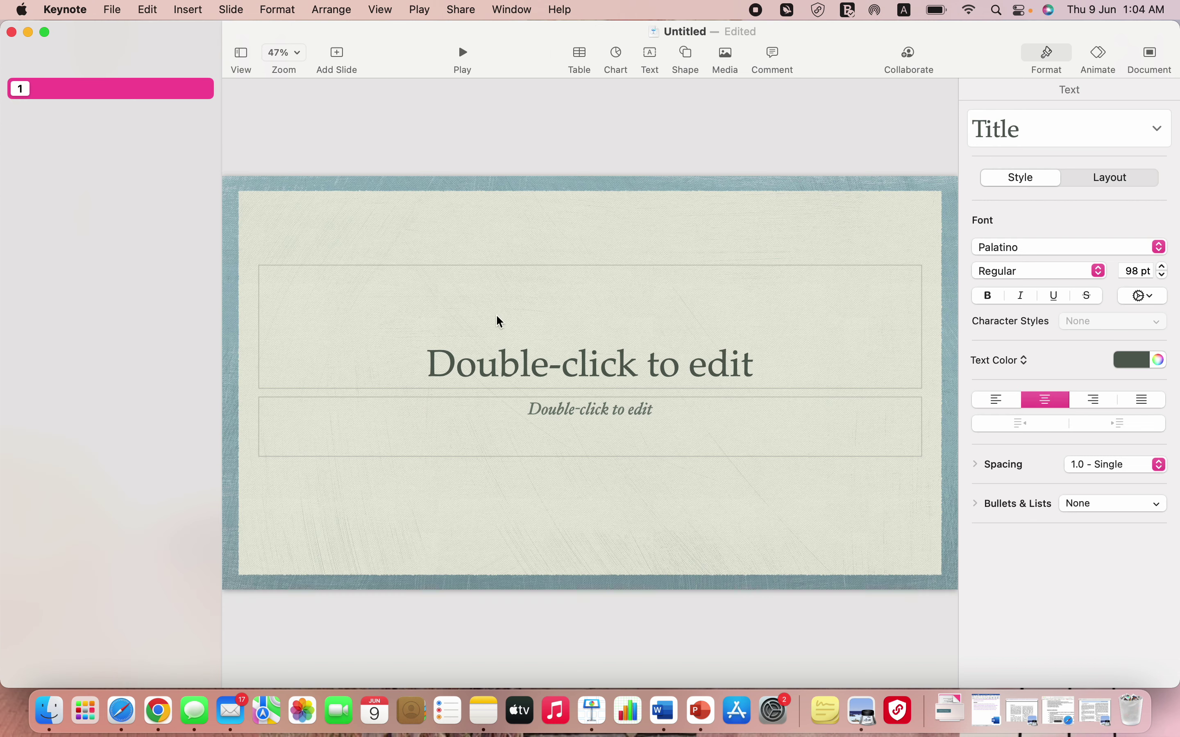
click(241, 54)
click(283, 94)
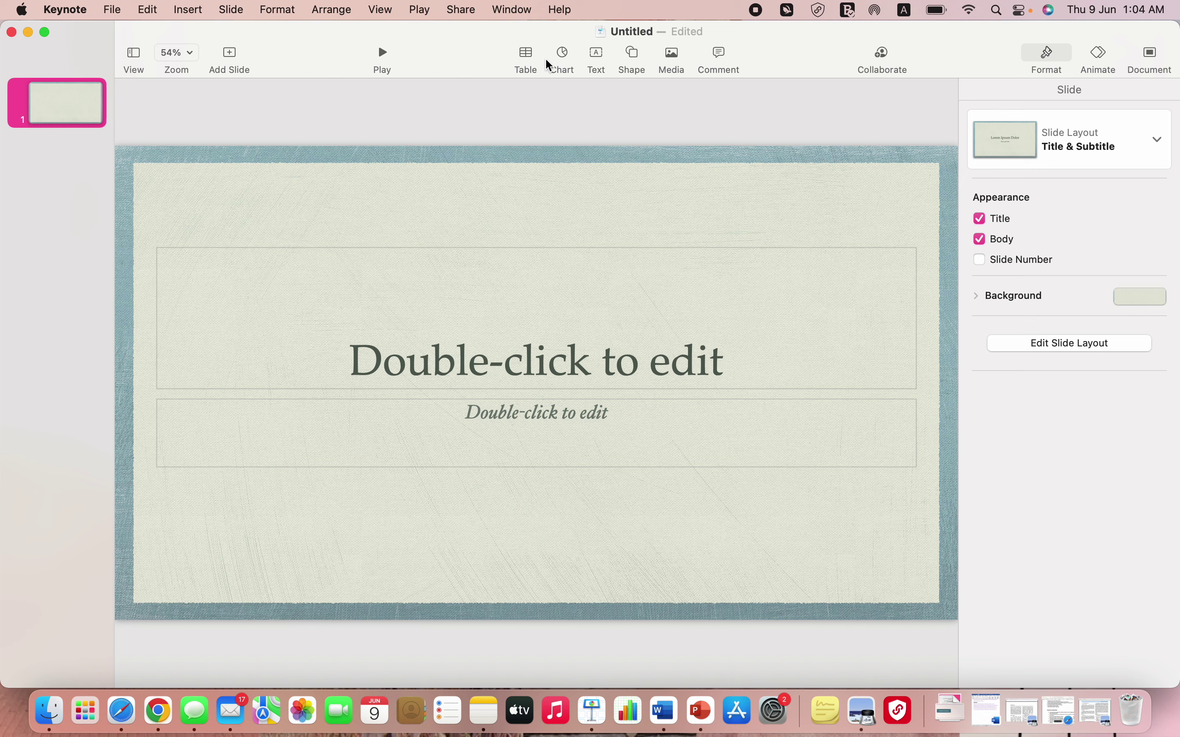
- Preview the table and 2D, 3D, interactive chart styles, then add a text box at upper right
click(528, 55)
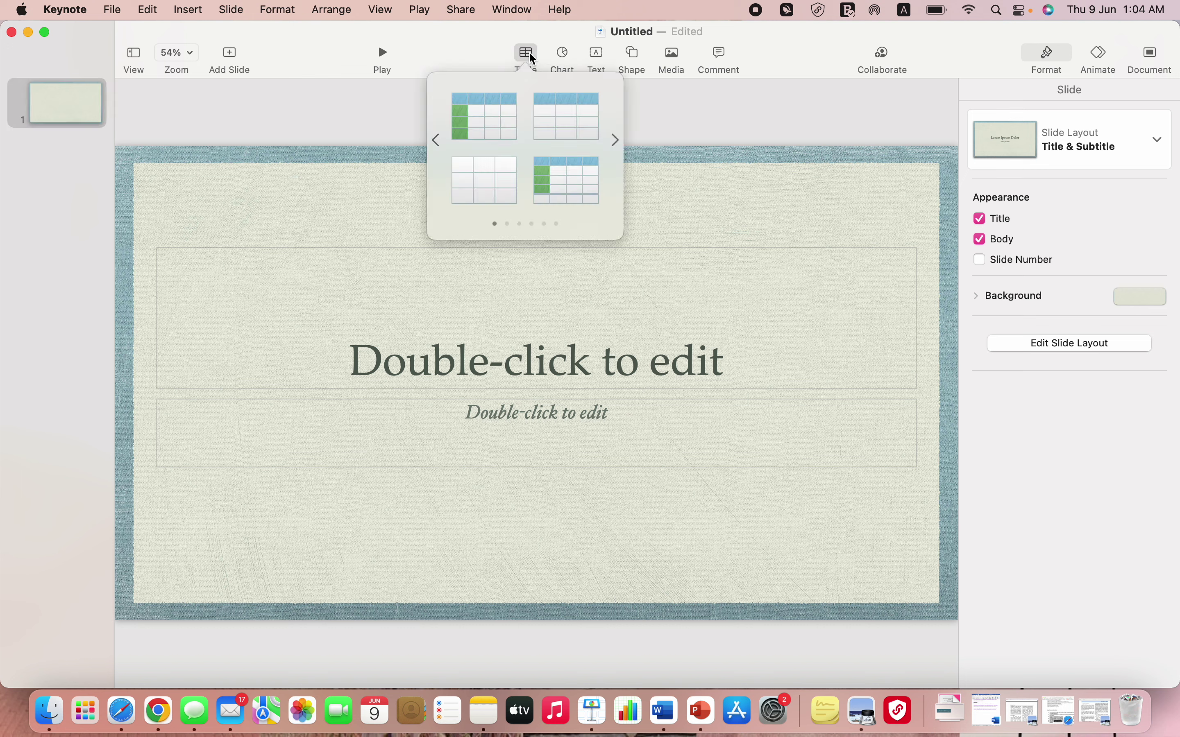
click(564, 52)
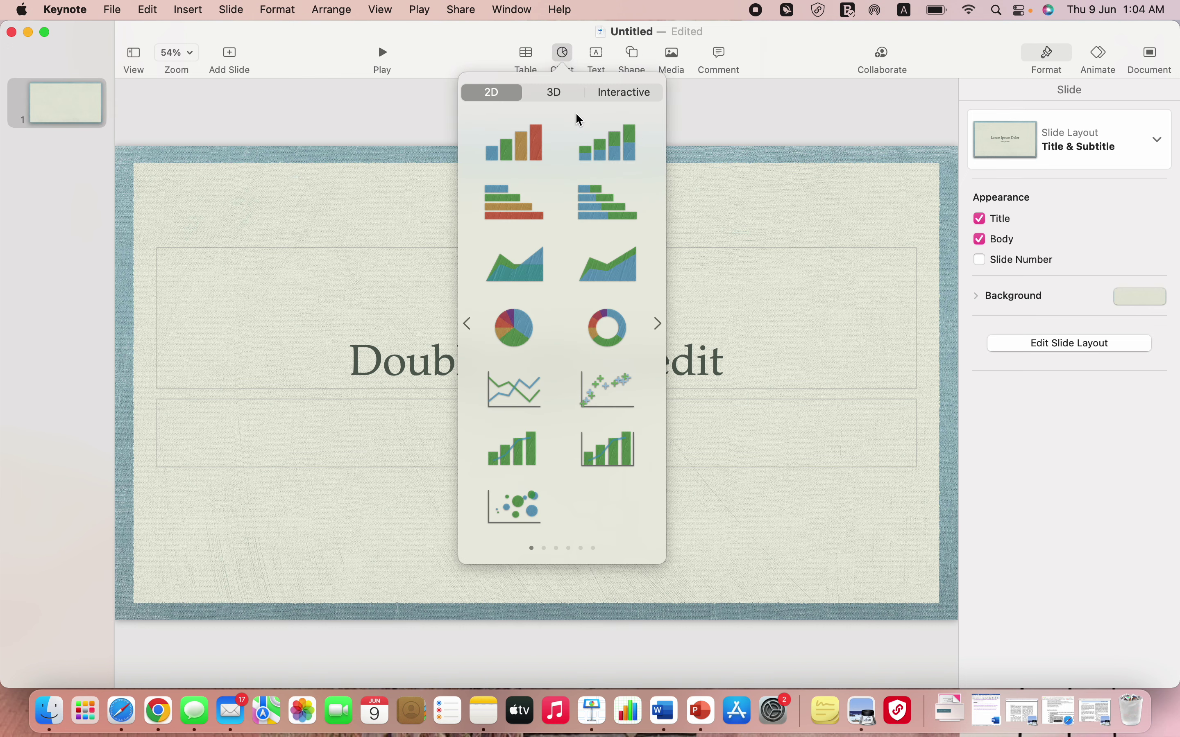
click(563, 95)
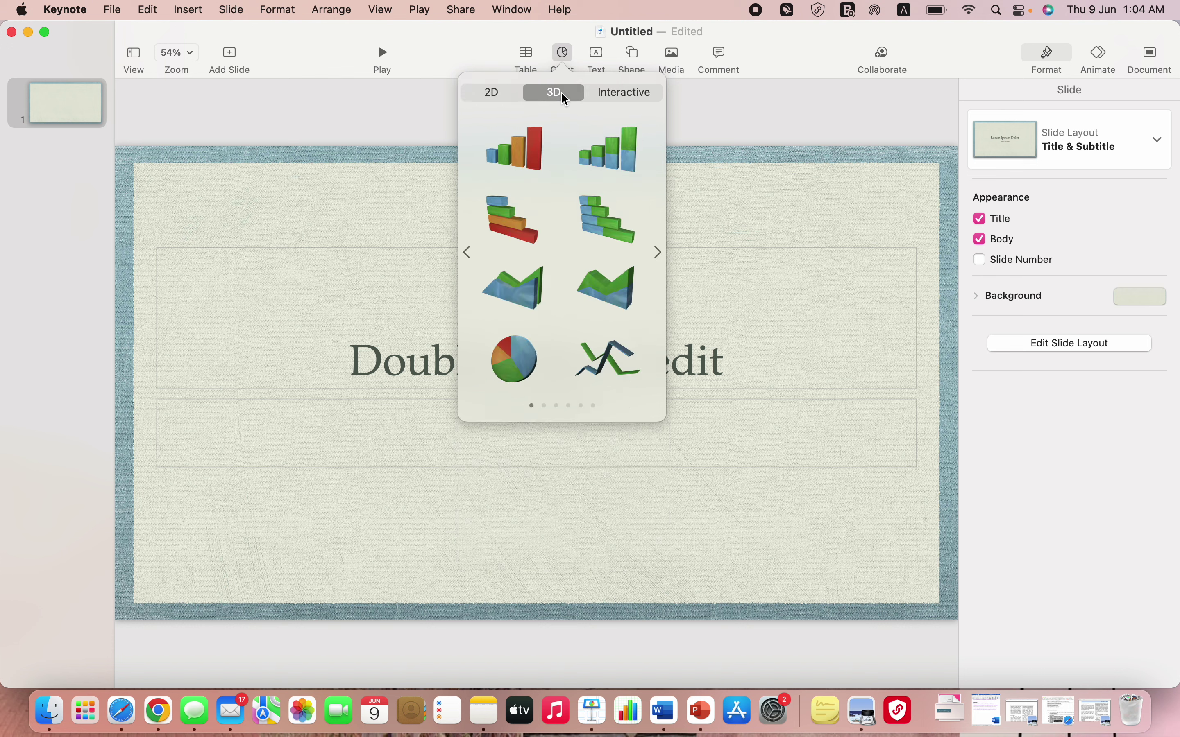
click(655, 253)
click(654, 253)
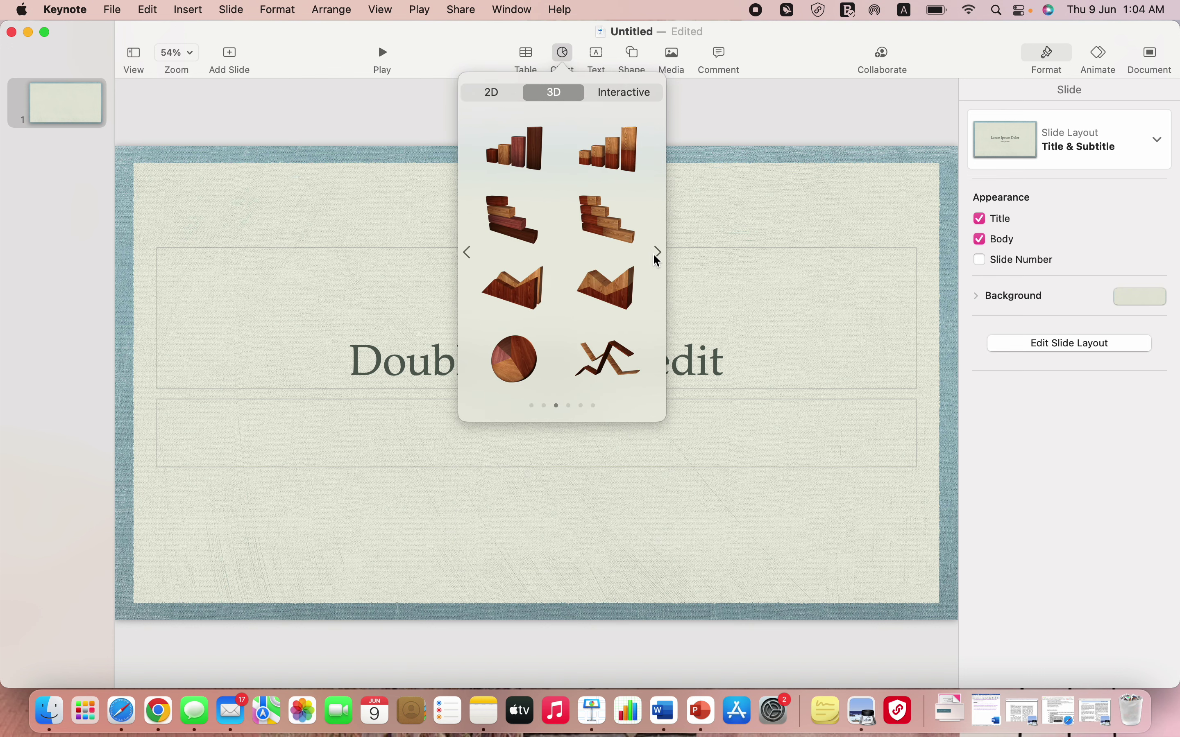
click(654, 255)
click(491, 93)
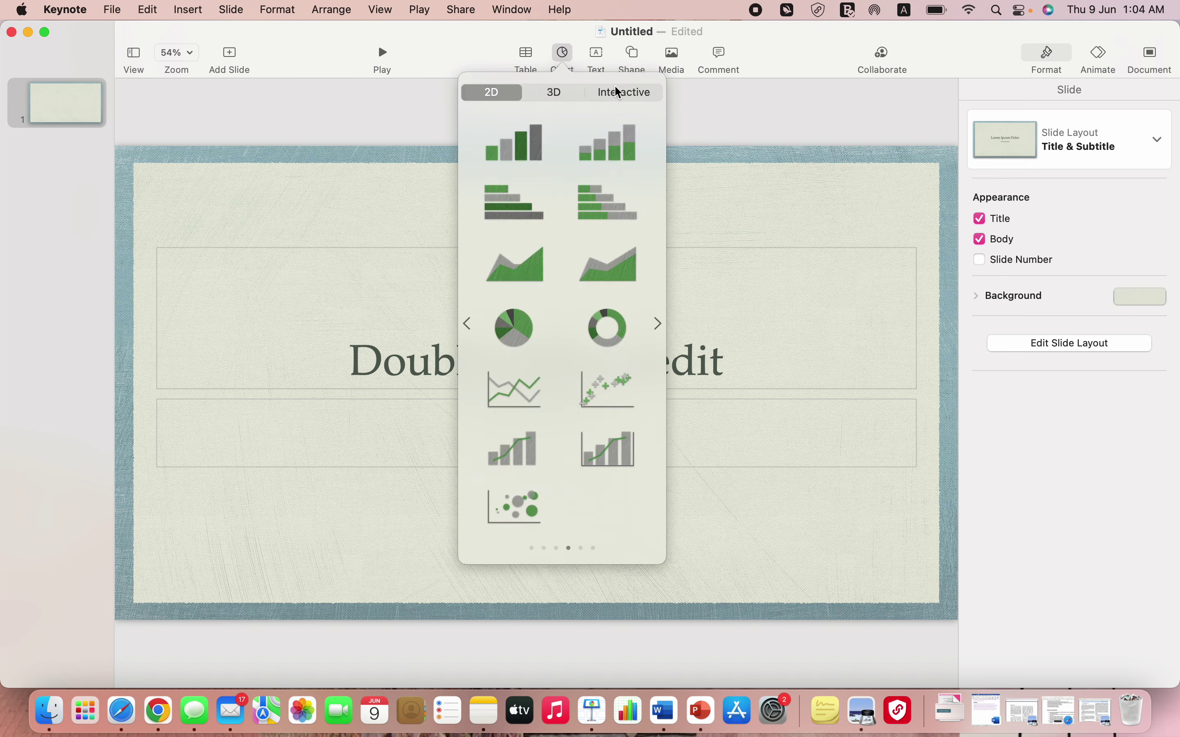
click(649, 322)
click(650, 322)
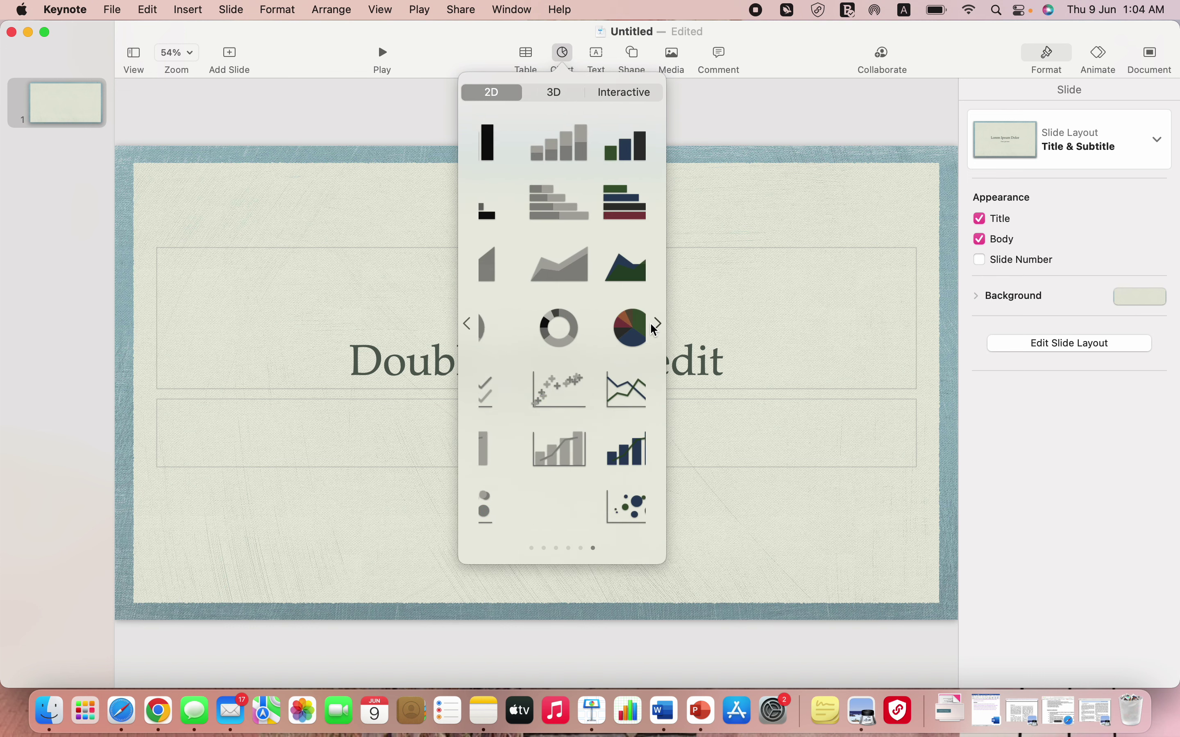
click(616, 102)
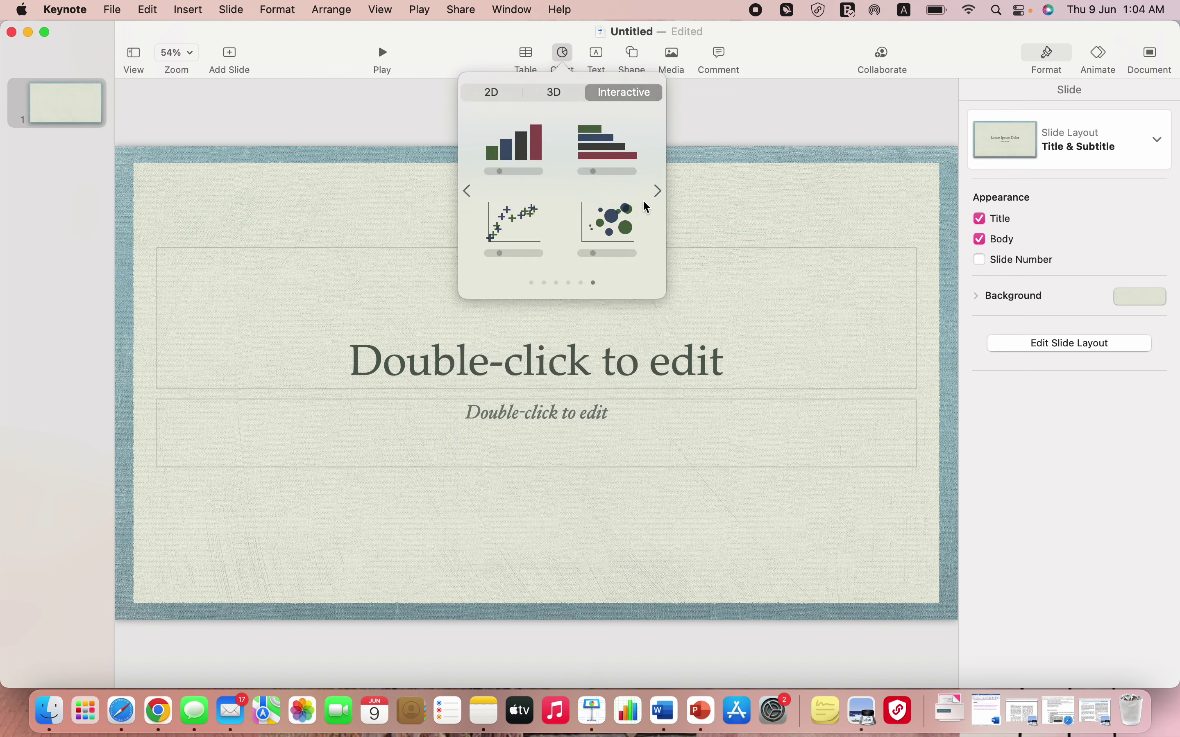
click(656, 194)
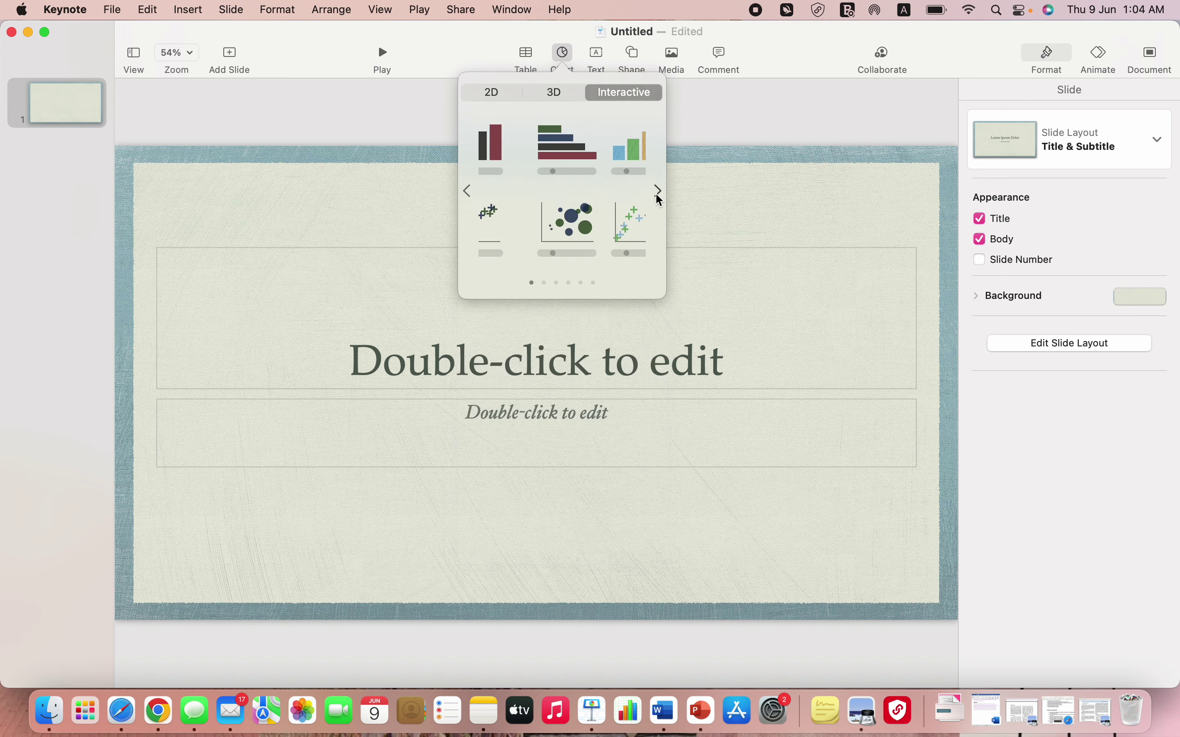
click(588, 57)
drag(537, 383, 682, 232)
- Delete the extra text box and browse the Education and Arts shape categories
key(Delete)
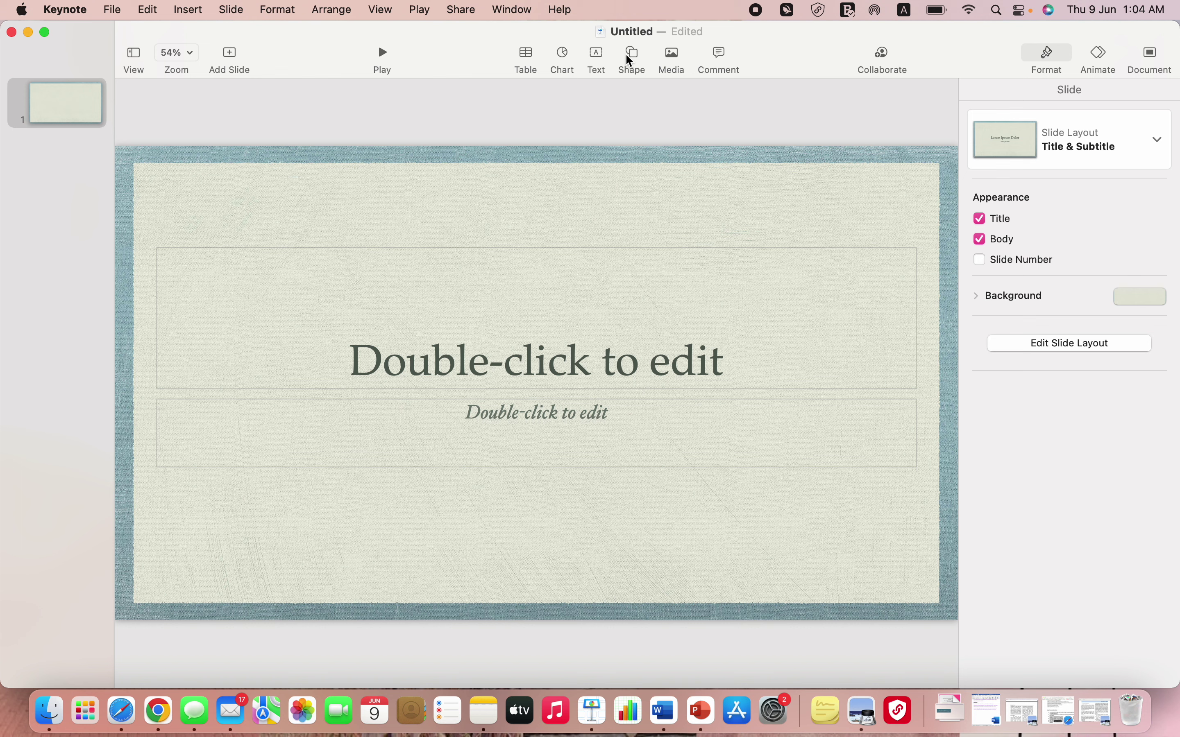
click(629, 54)
scroll(507, 209, down, 2)
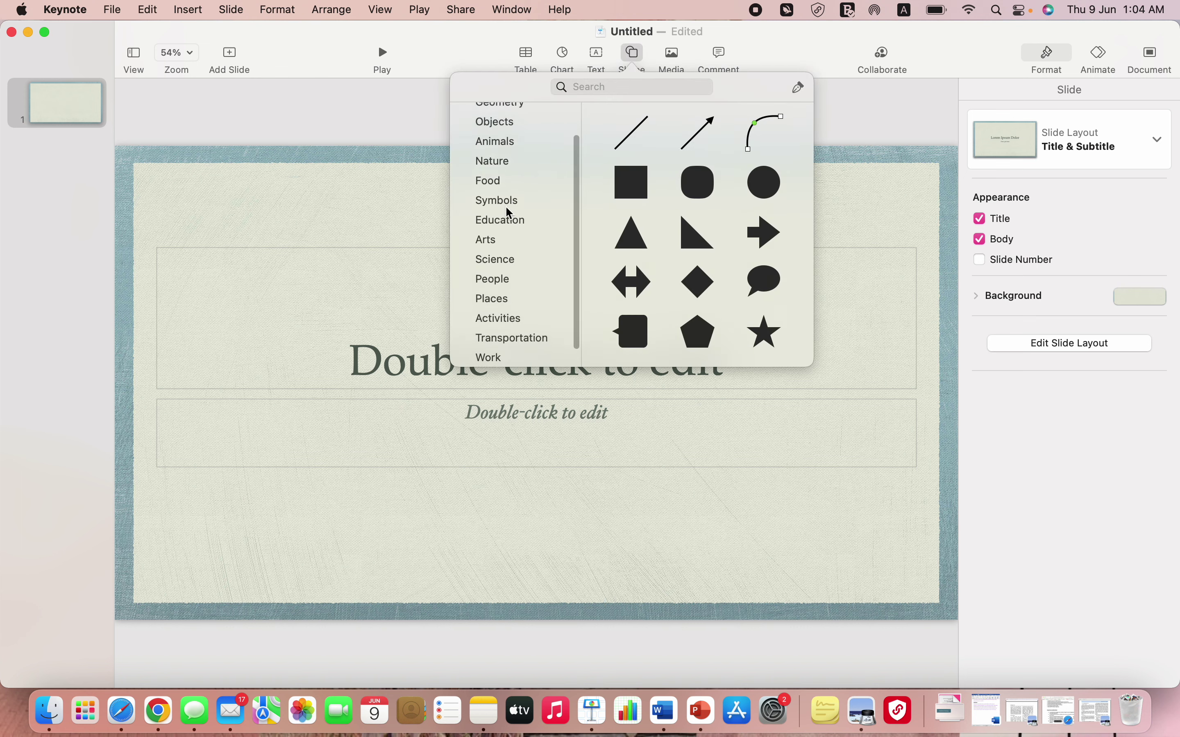
scroll(505, 206, down, 1)
scroll(505, 206, up, 2)
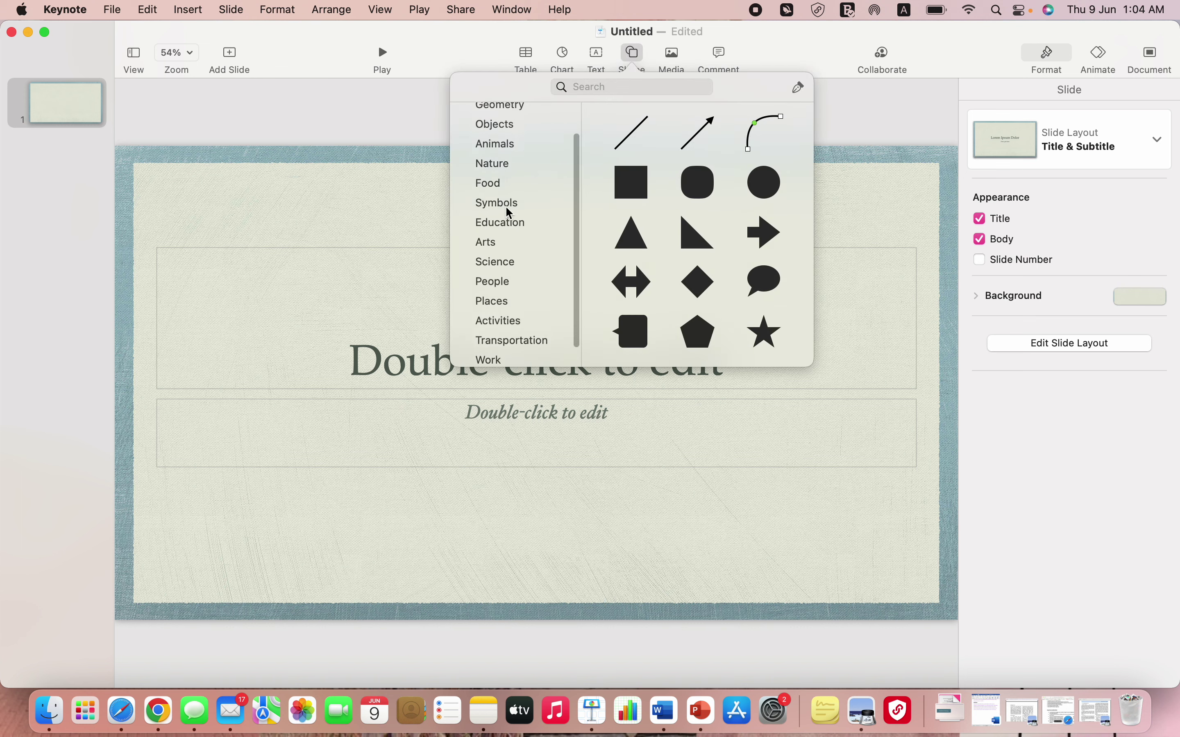
click(502, 222)
click(502, 240)
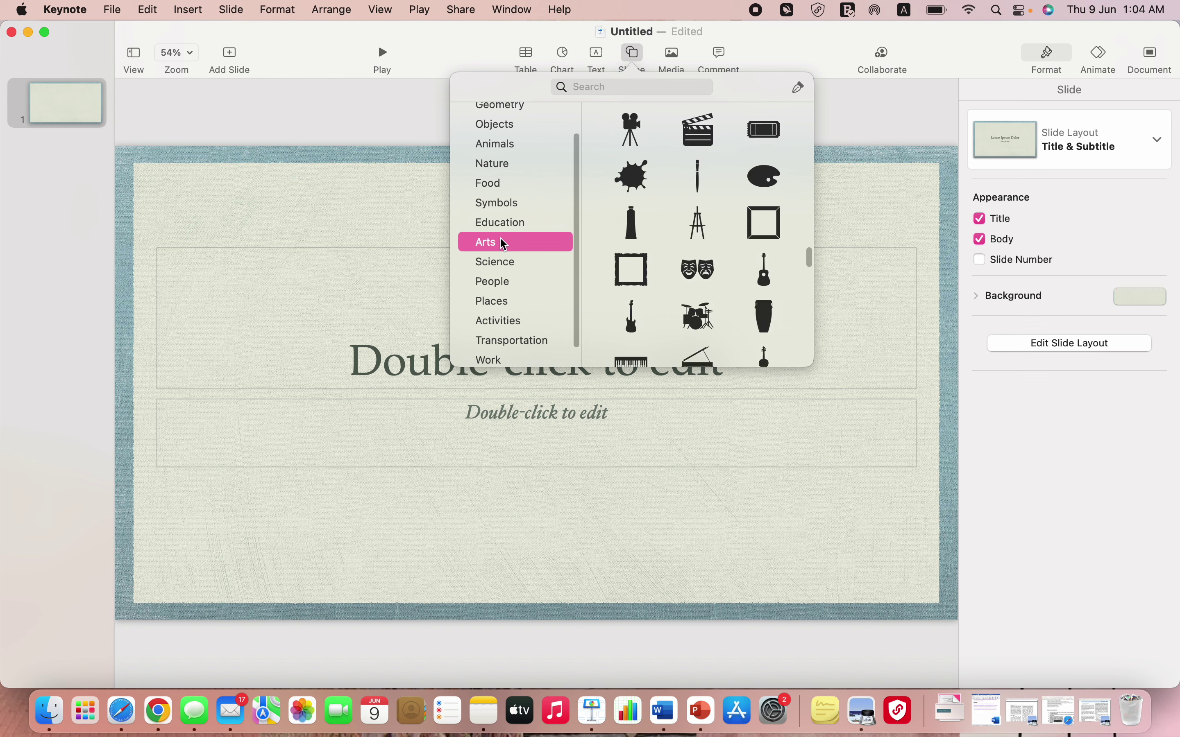
click(523, 223)
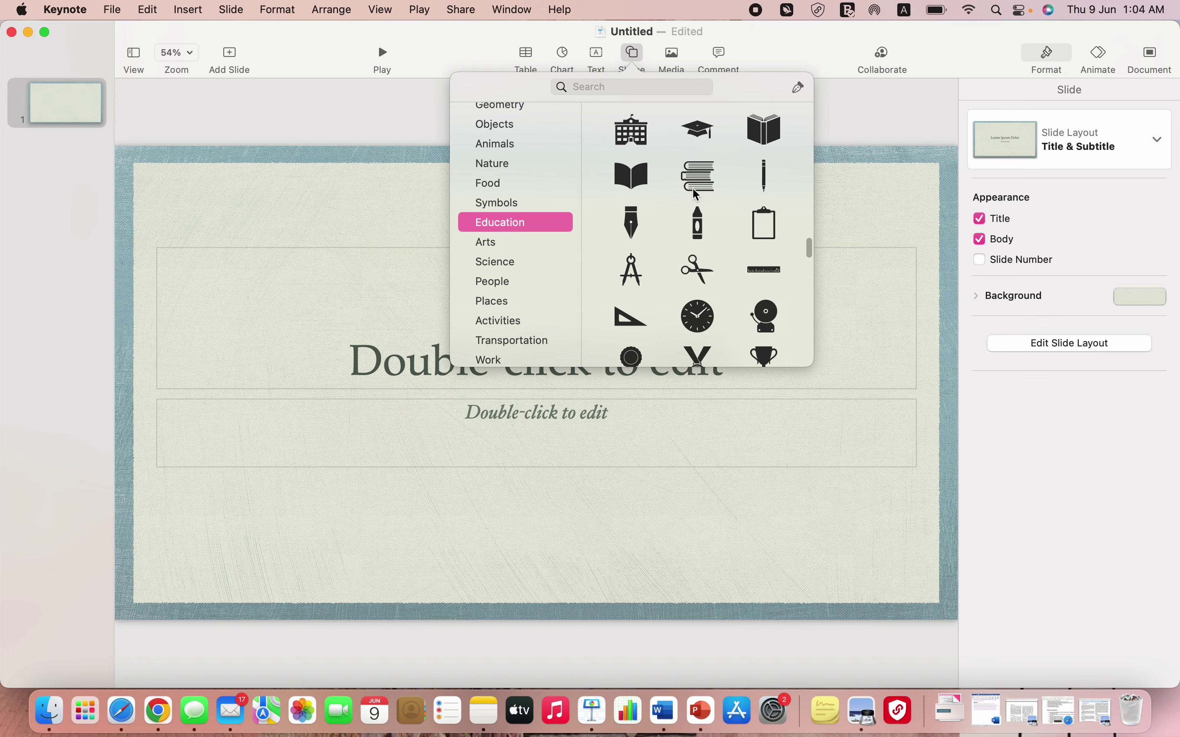
scroll(634, 195, down, 2)
- Insert a book shape at the upper right and try red, grey and green styles on it
click(632, 129)
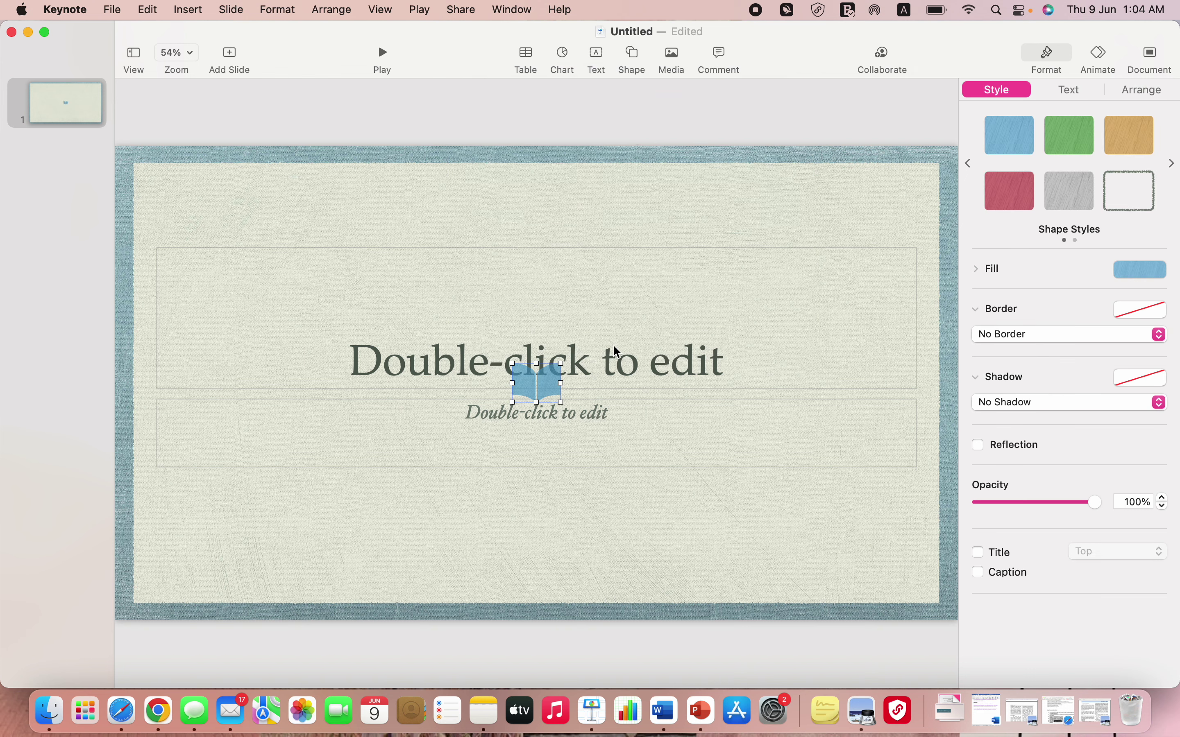
drag(534, 388, 753, 230)
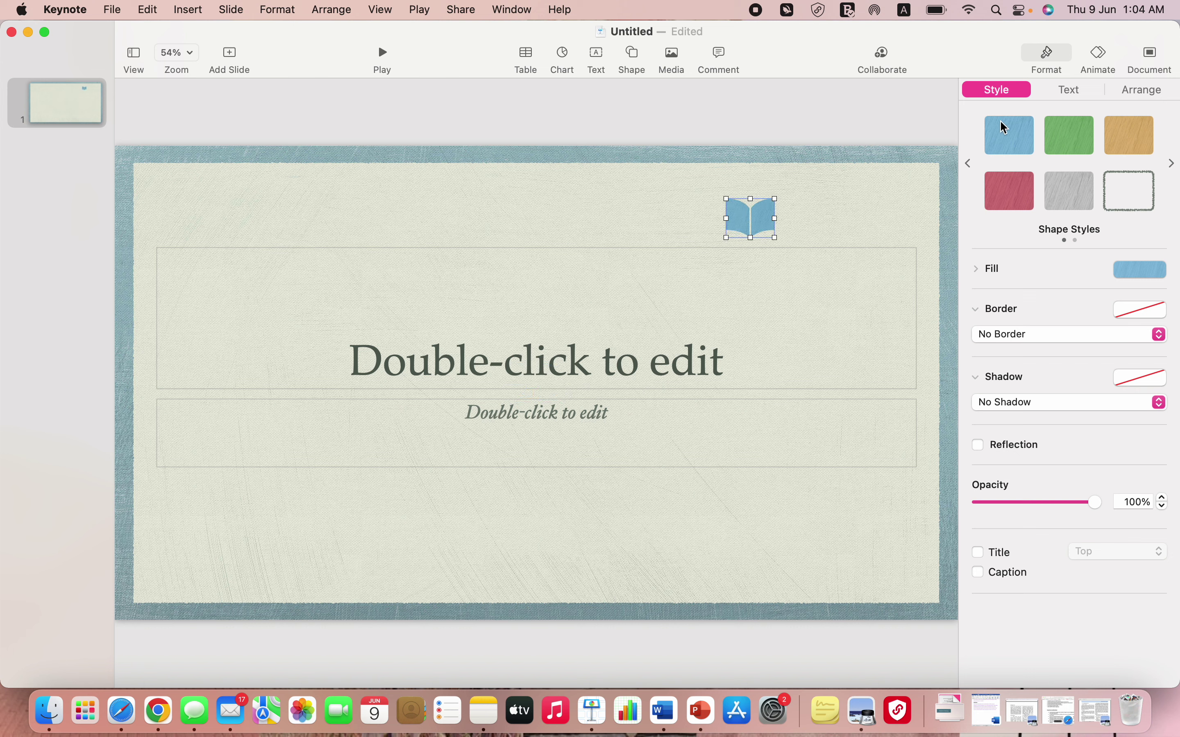
click(1031, 199)
click(1077, 195)
click(1060, 136)
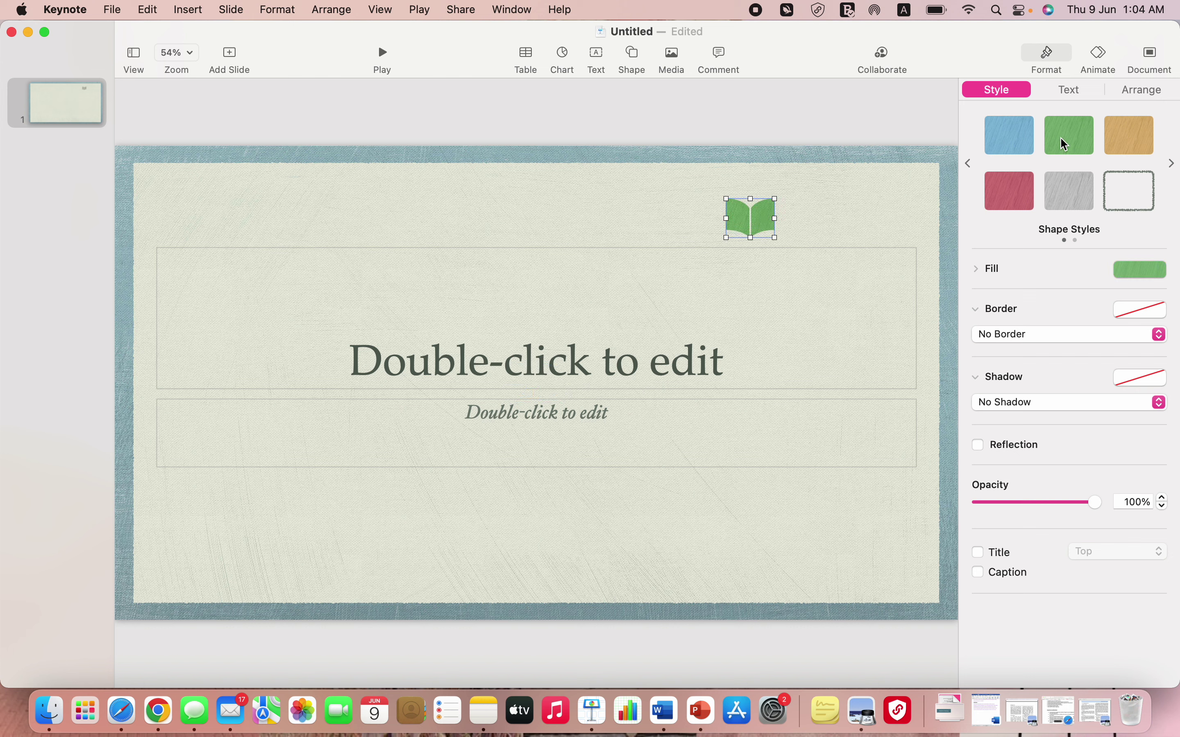
- Delete the book shape and insert watermelon.png from Downloads on the slide's right side
key(BackSpace)
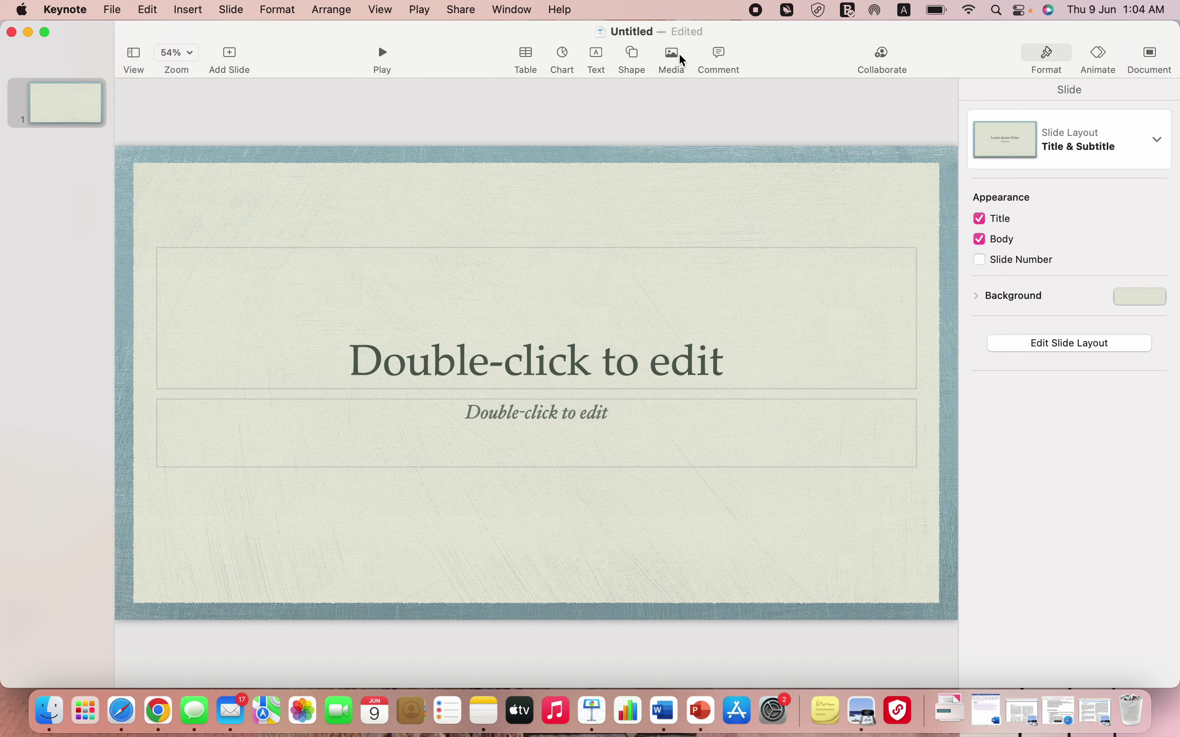
click(675, 53)
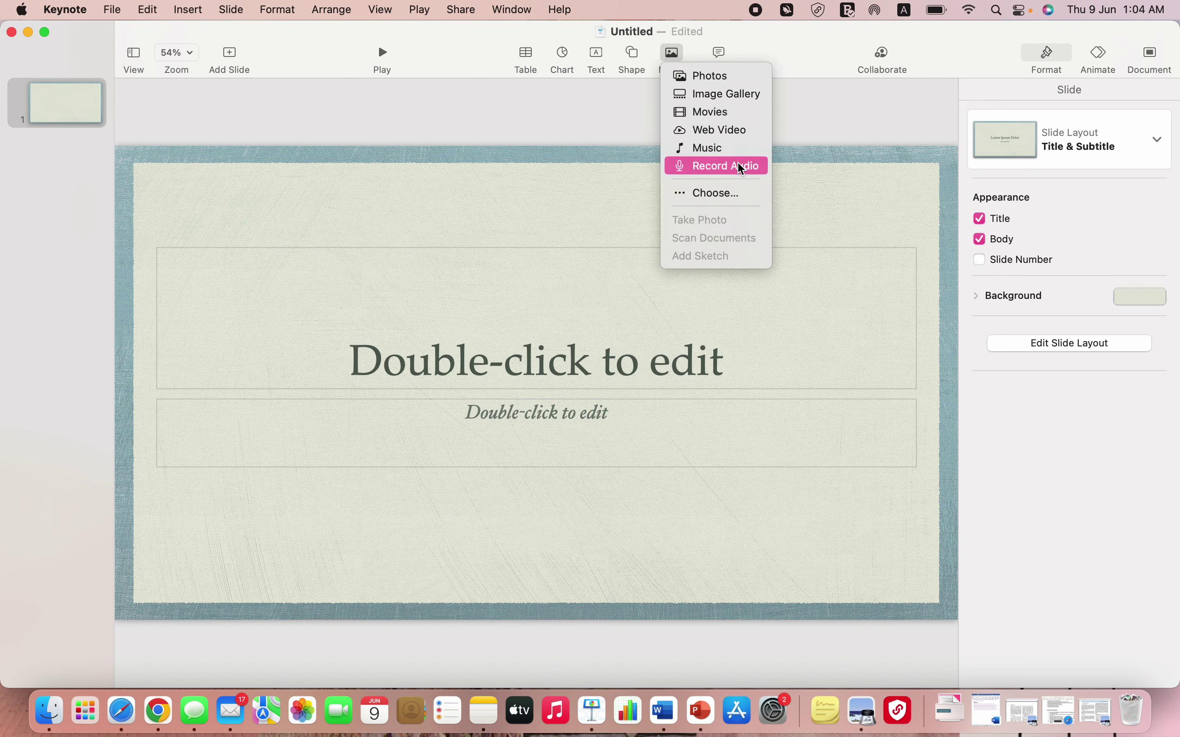
click(739, 192)
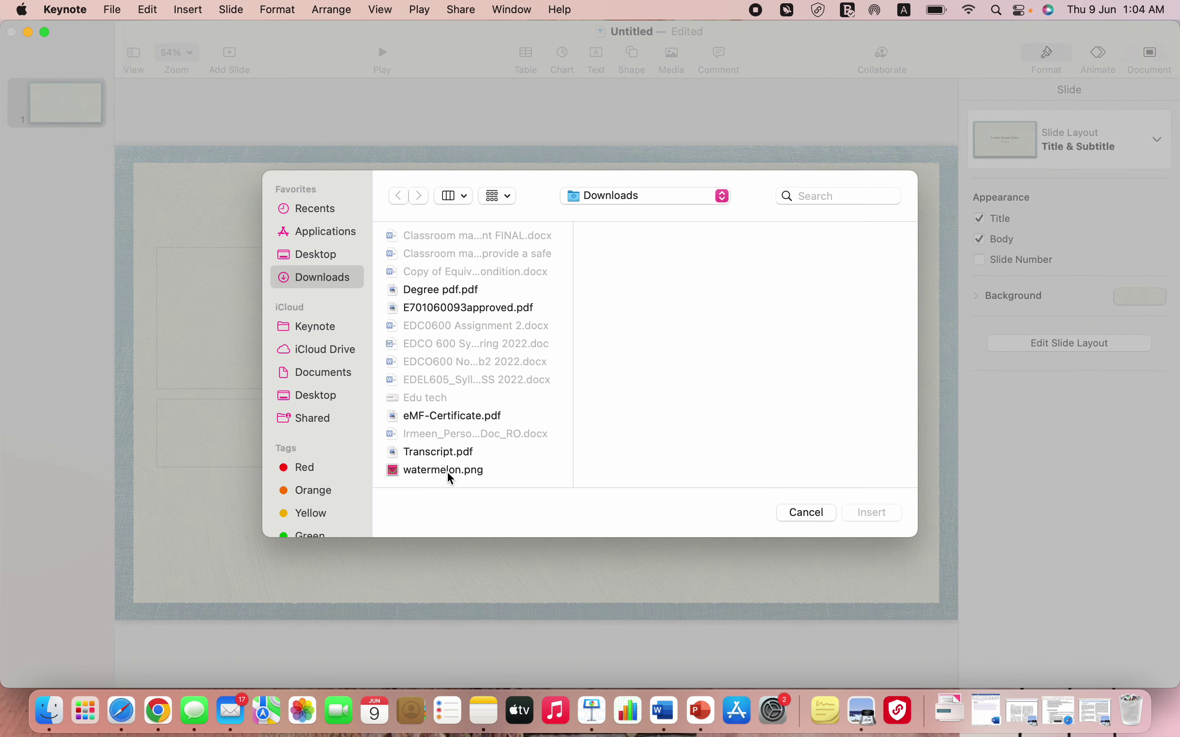
click(447, 471)
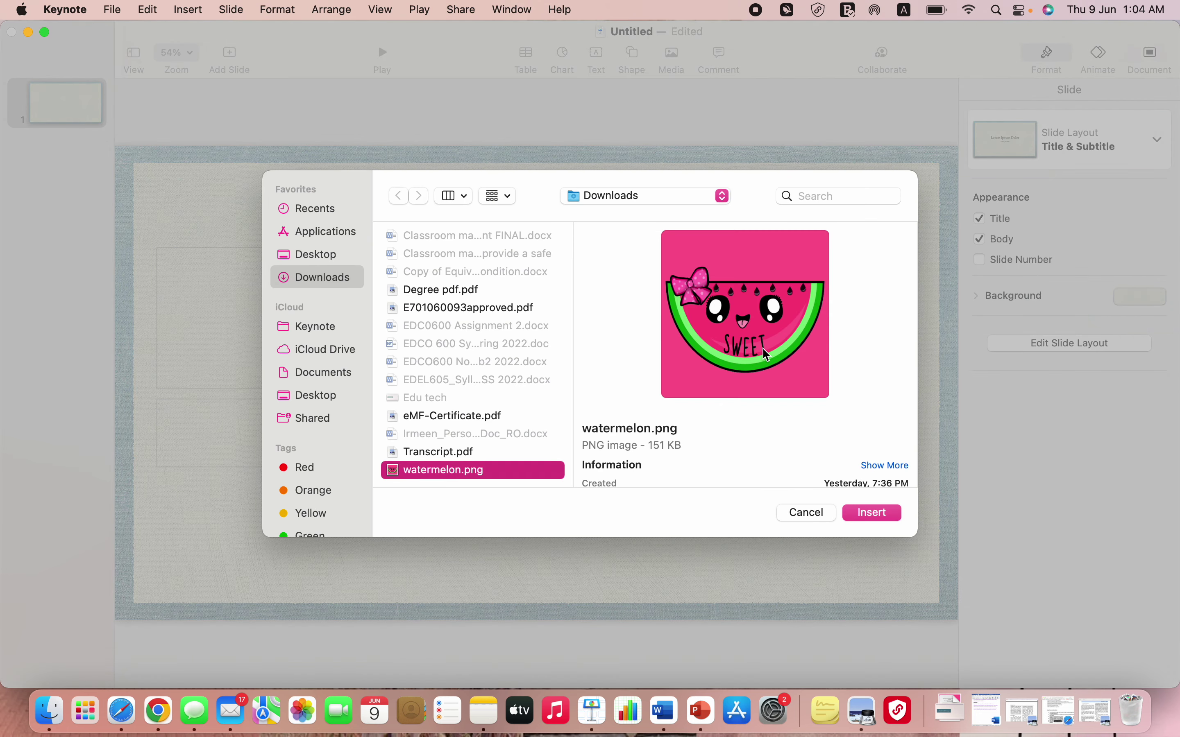
click(875, 511)
drag(558, 398, 741, 448)
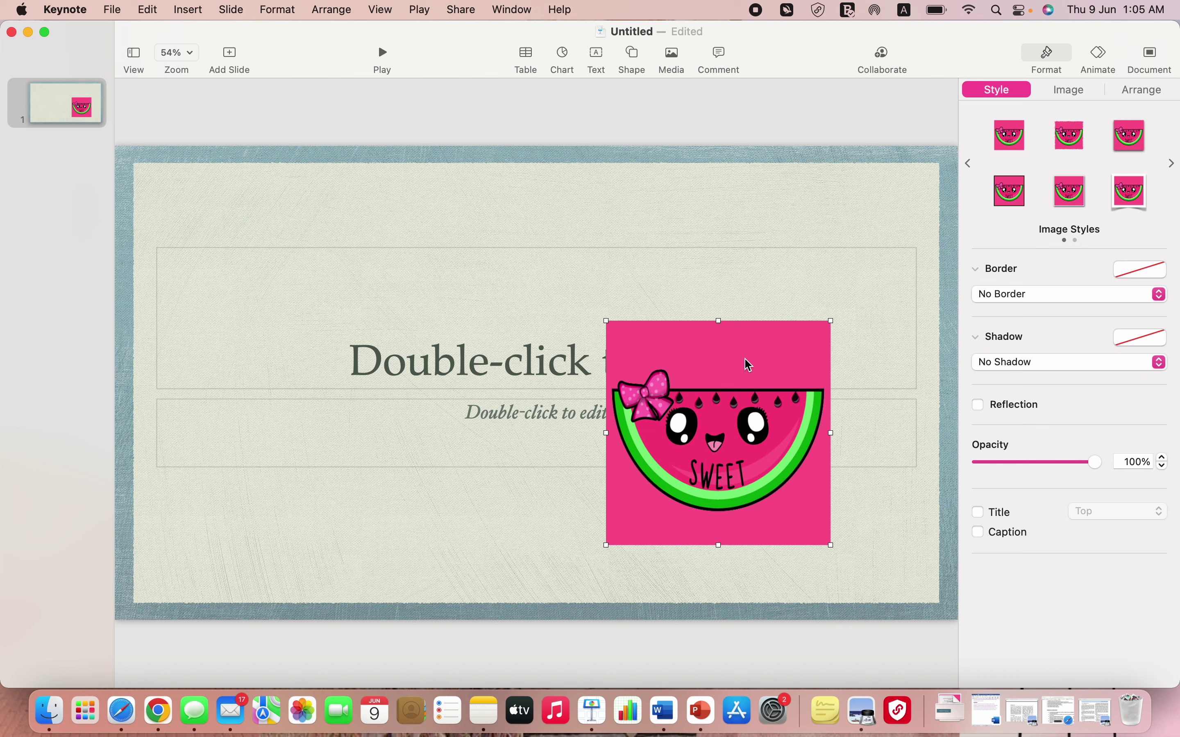
- Use Instant Alpha to make the watermelon's pink background transparent
click(1084, 90)
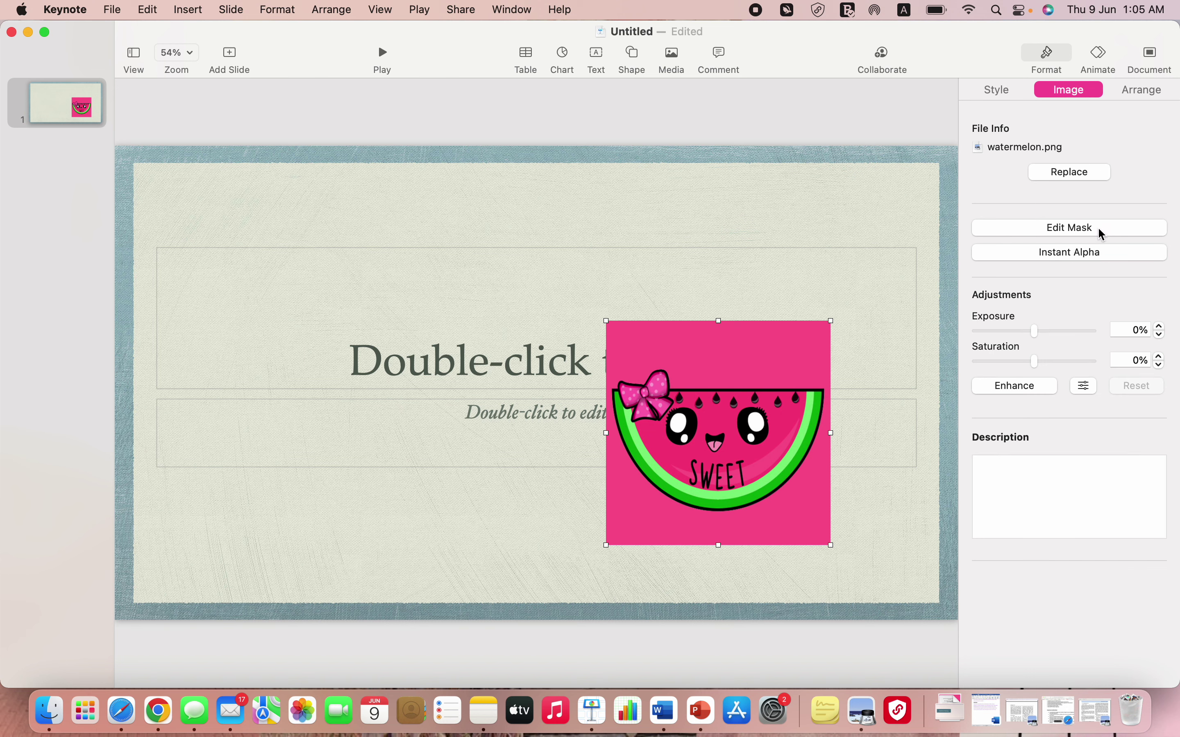
click(1095, 253)
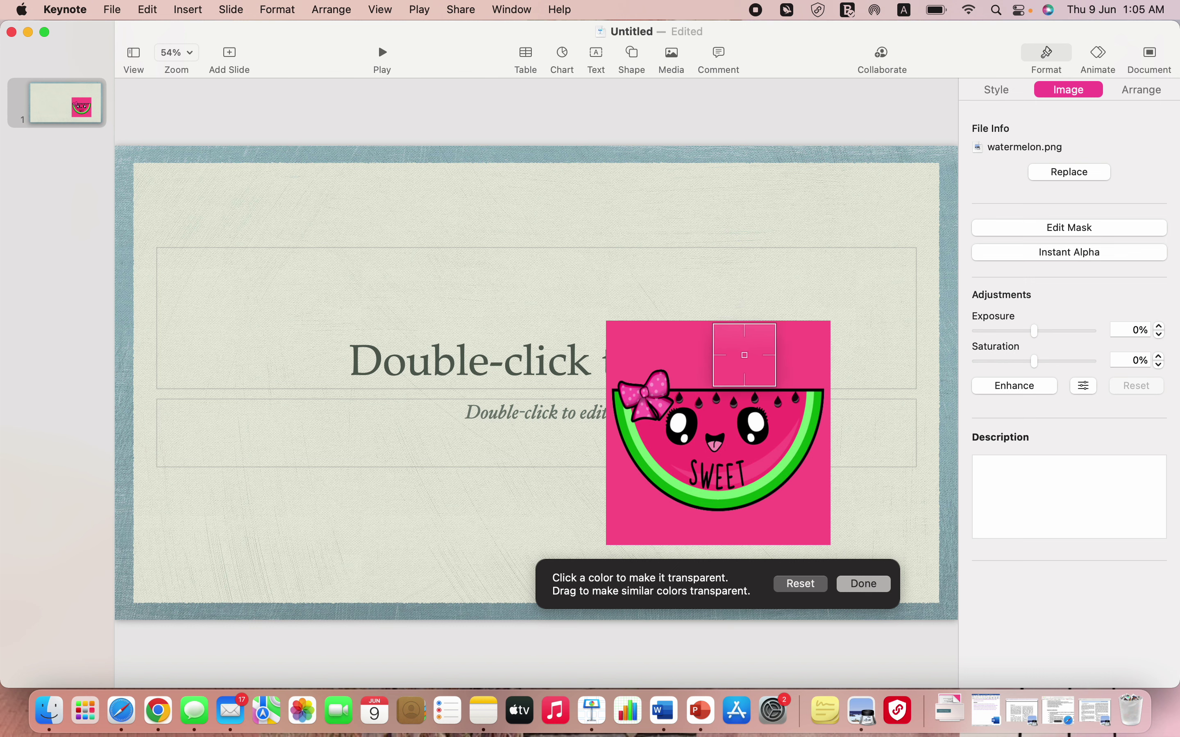
click(744, 355)
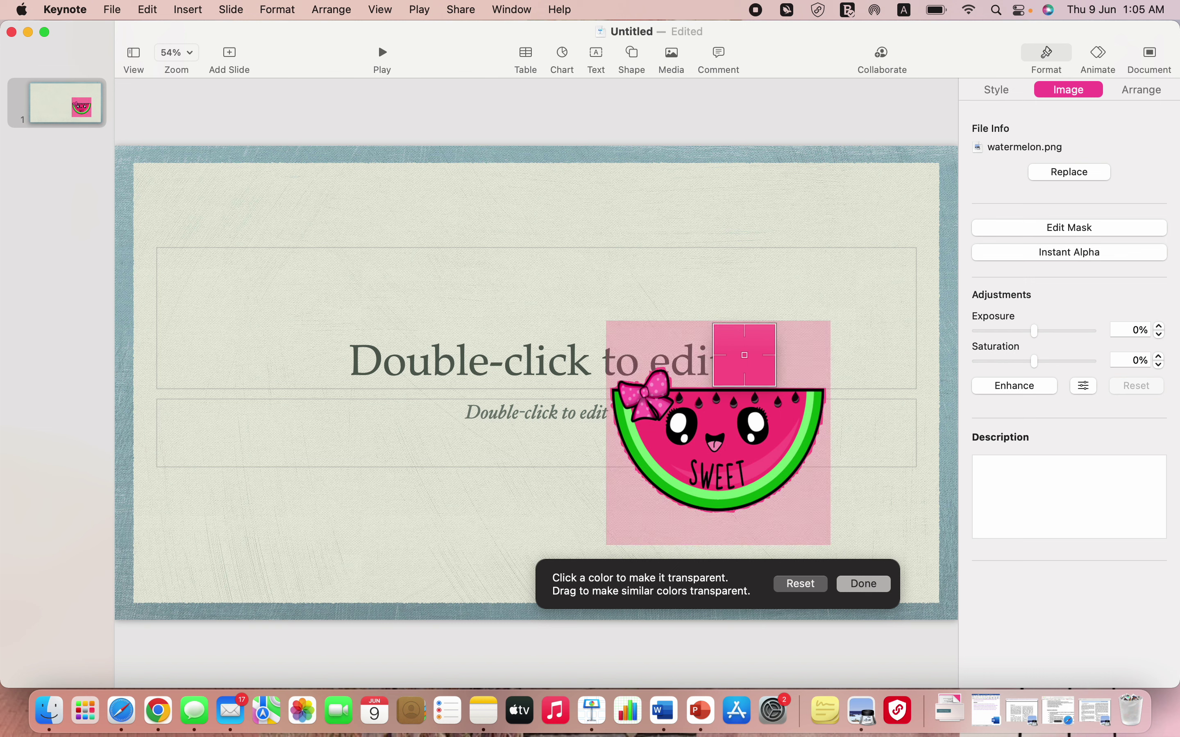
- Confirm the background removal, then shrink the watermelon and place it beside the title's right end
click(871, 587)
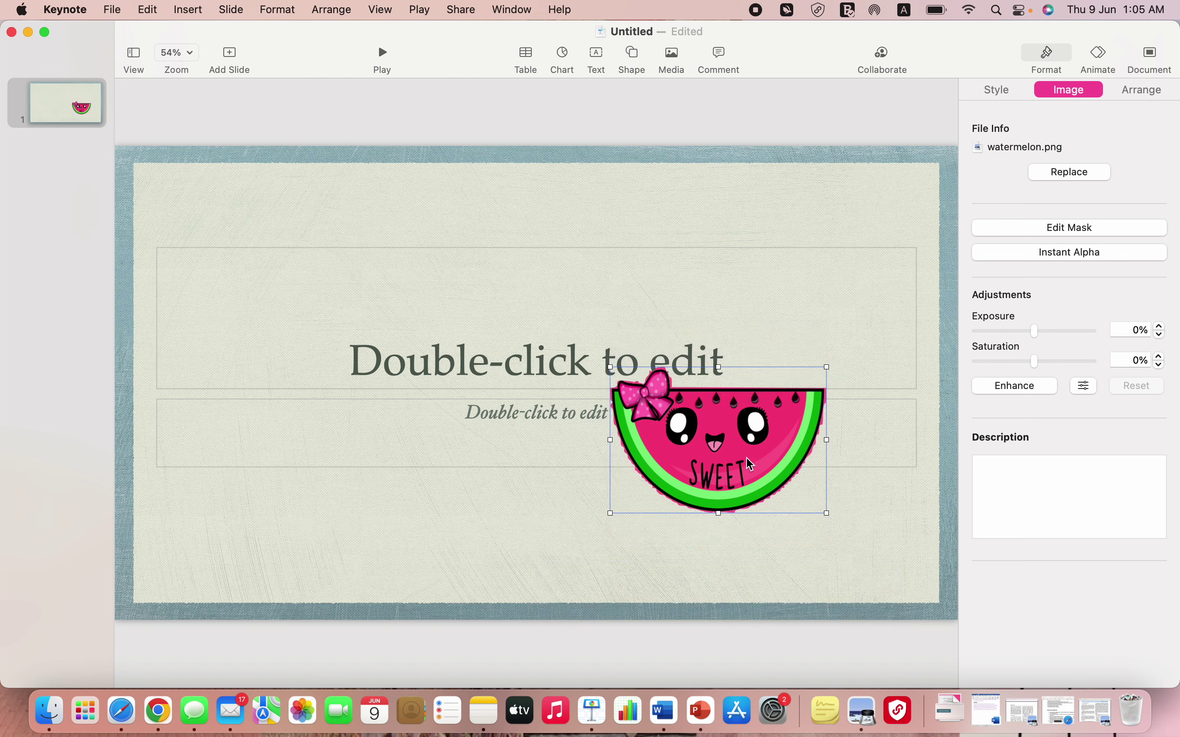
drag(750, 464, 787, 277)
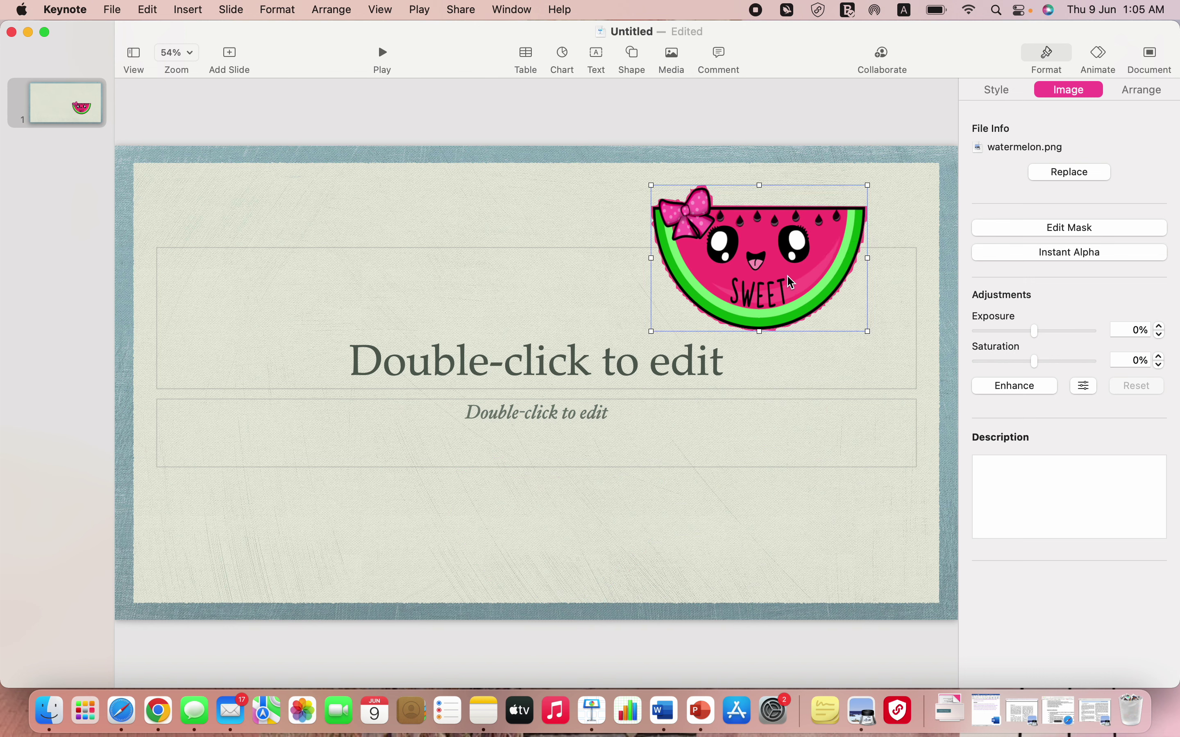
drag(867, 331, 789, 295)
drag(739, 222, 803, 300)
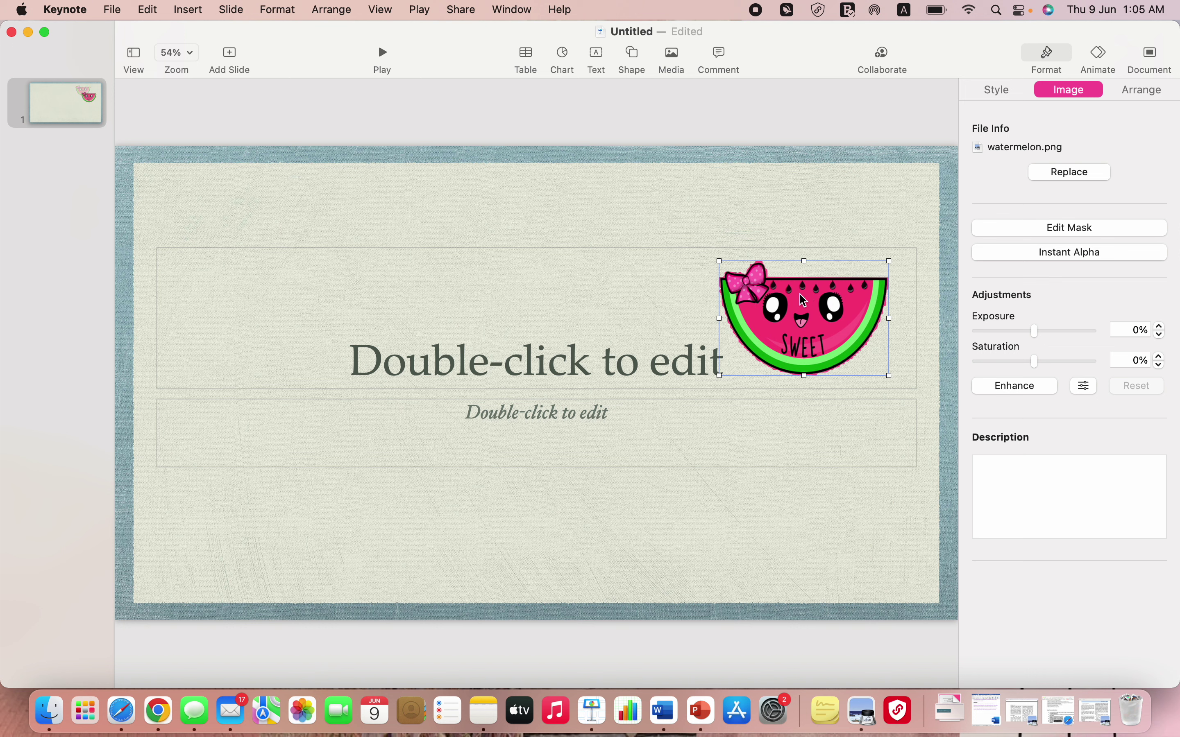
- Give the watermelon a 1 s clockwise Twirl build-in
click(1106, 56)
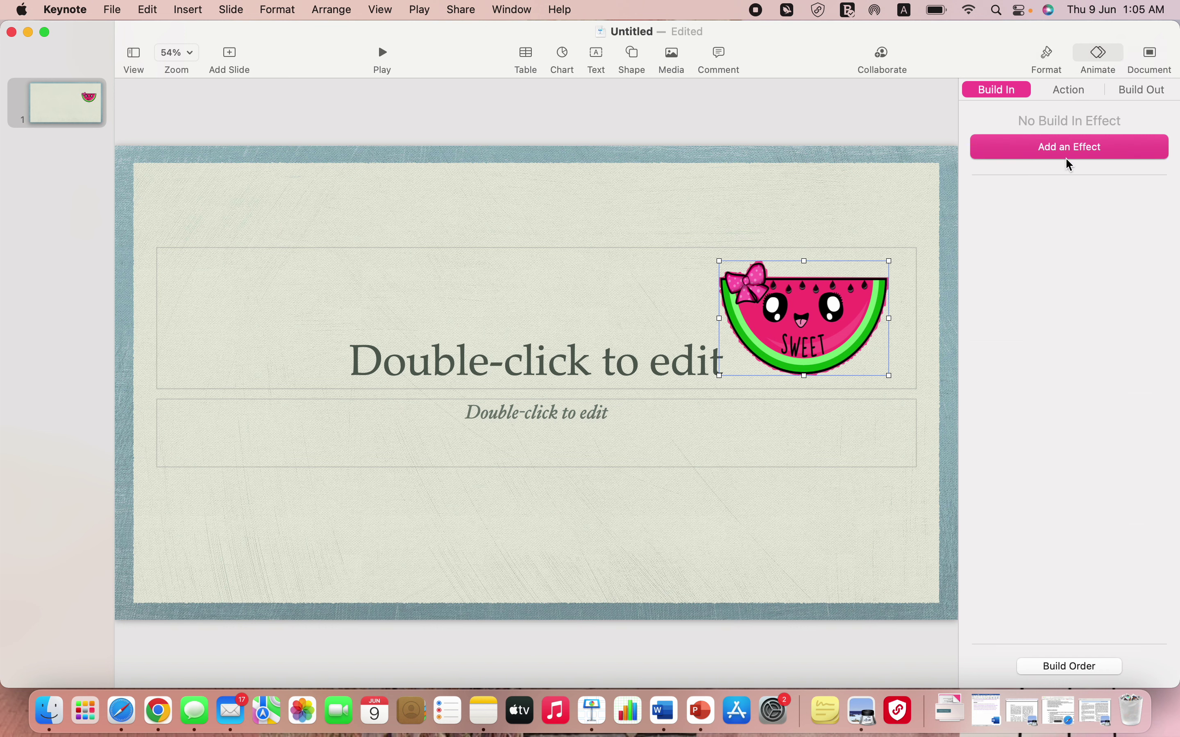
click(1106, 147)
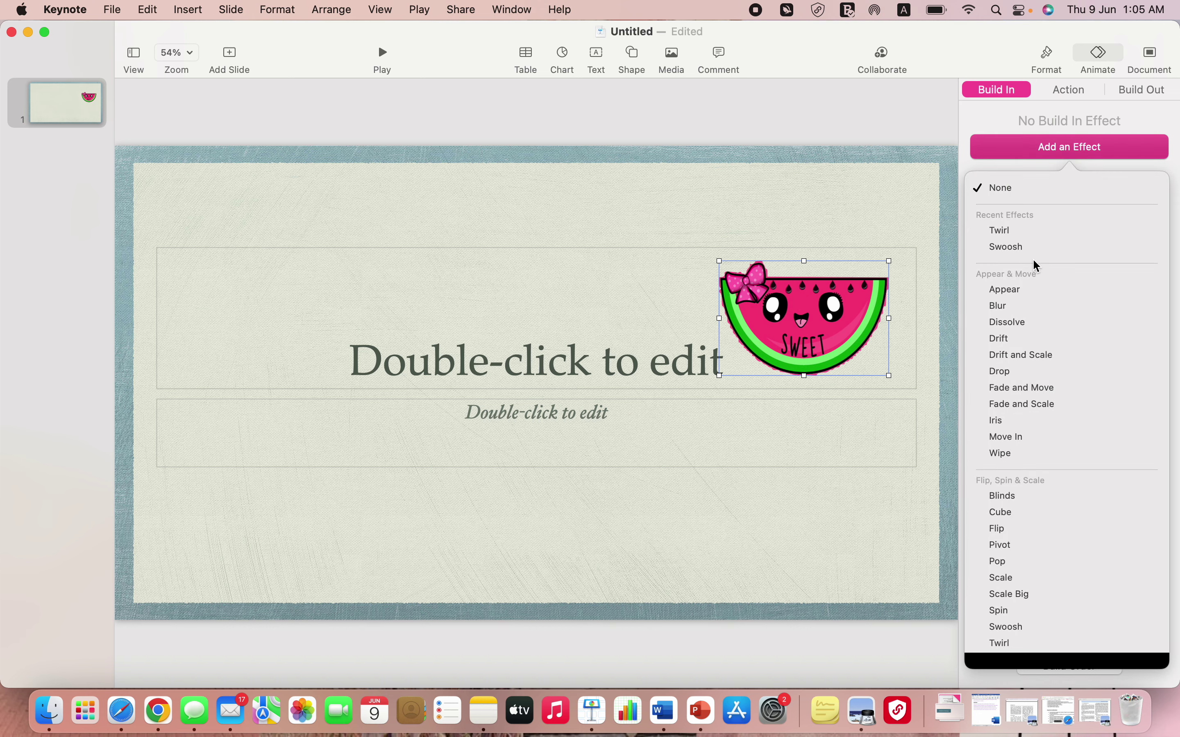
click(1022, 231)
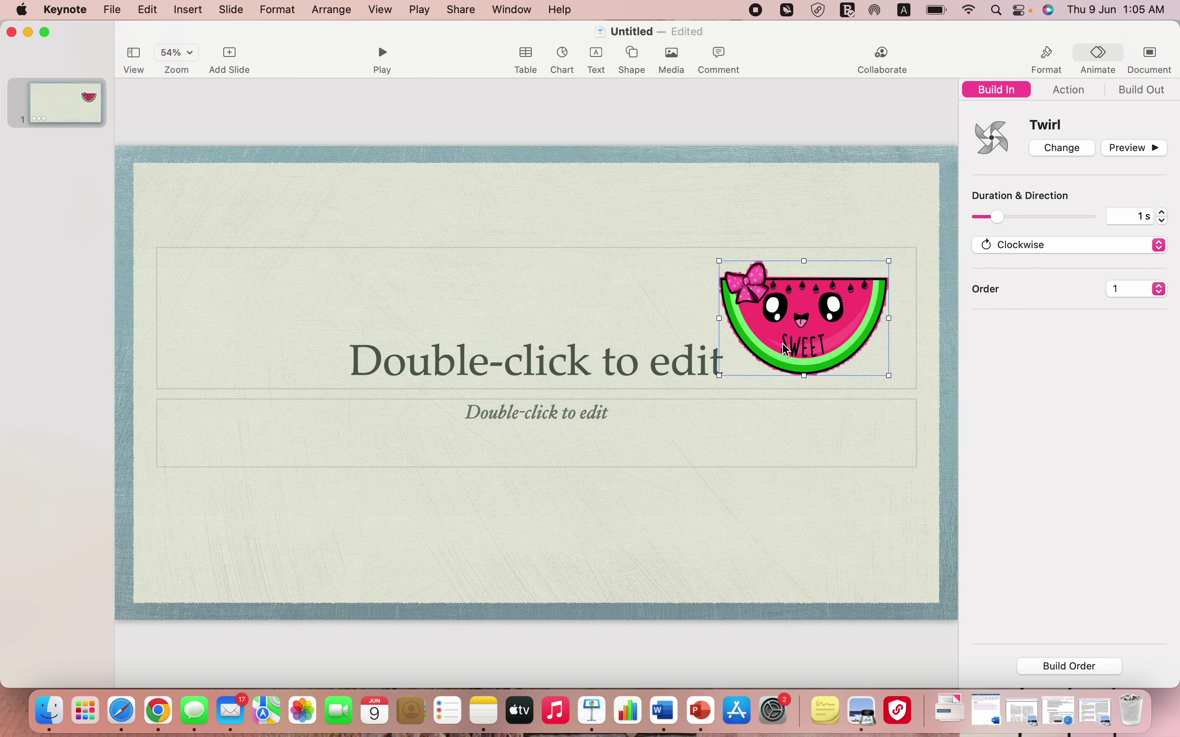
- Add a Blink action to the watermelon, then change the action back to None
click(1074, 92)
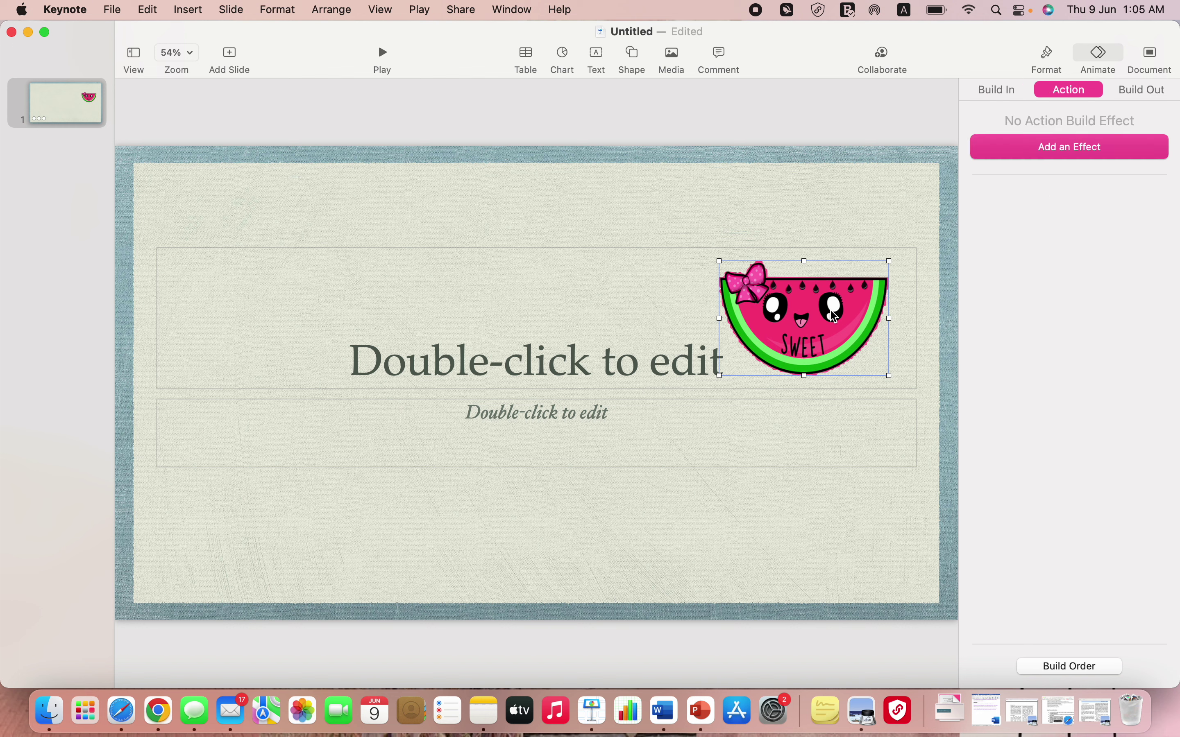
click(1050, 152)
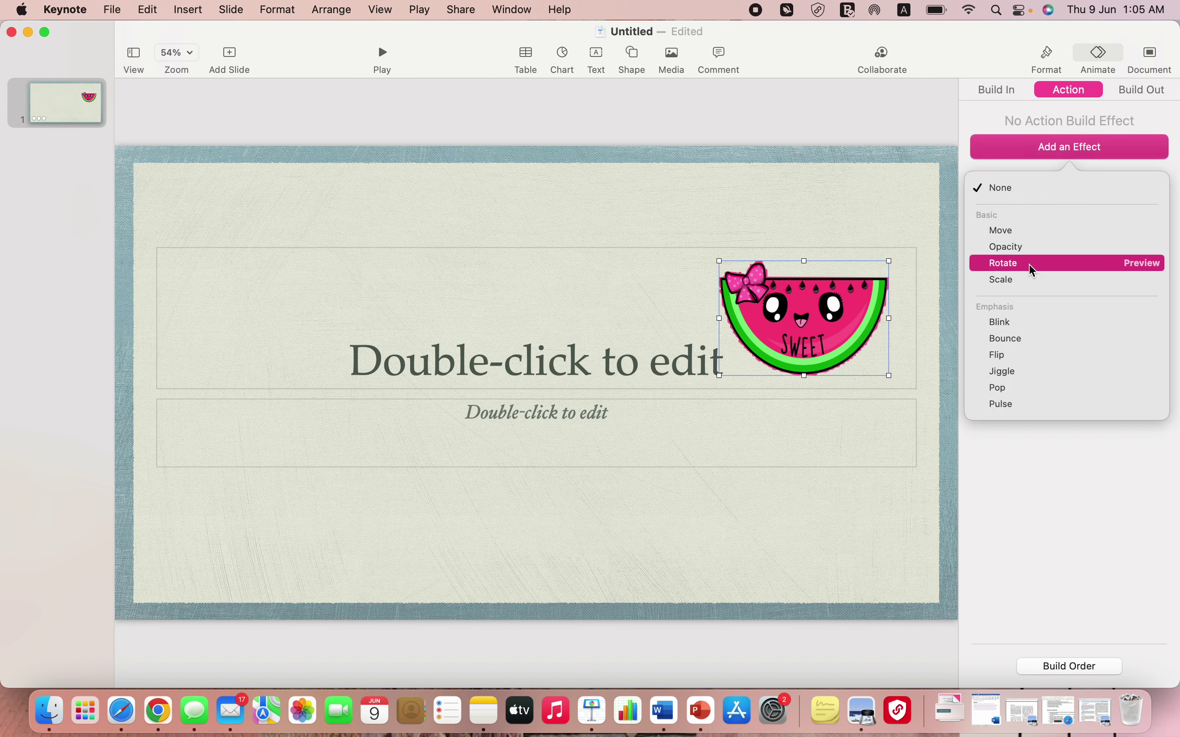
click(1019, 323)
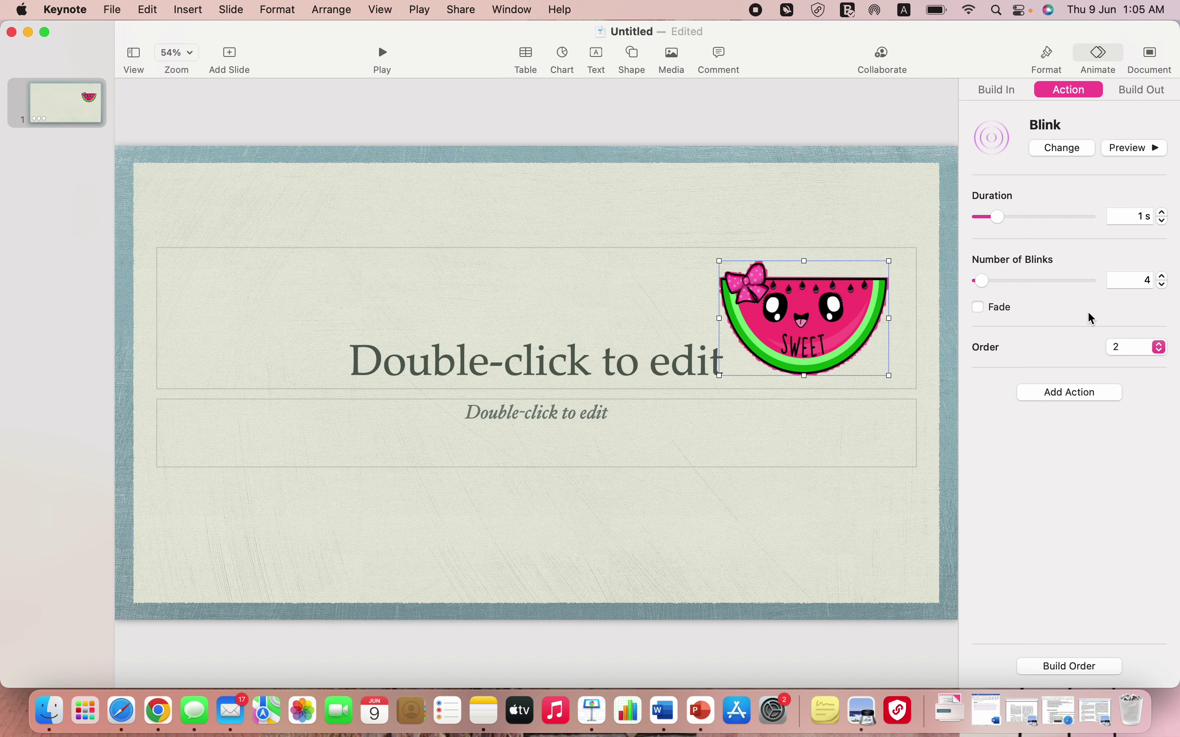
click(1124, 89)
click(1052, 90)
click(1063, 147)
click(1039, 183)
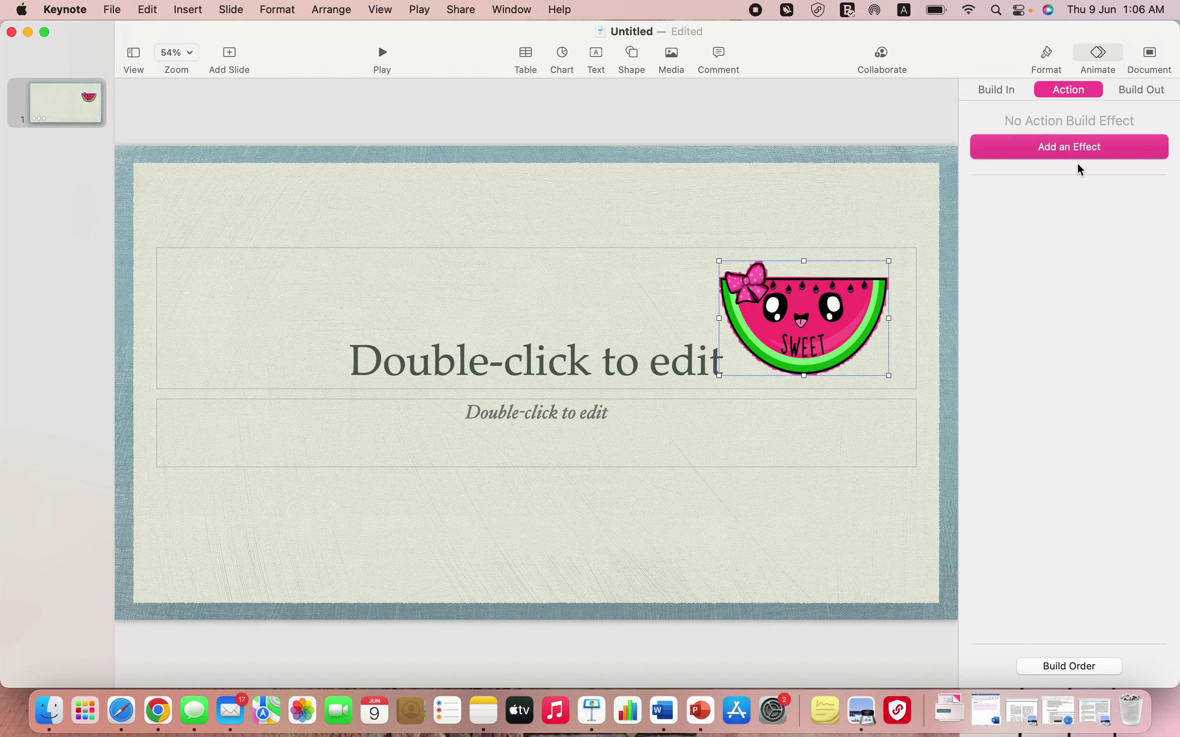
- Give the watermelon a 0.5 s left-to-right Comet build-out as order 2, then deselect it
click(1138, 88)
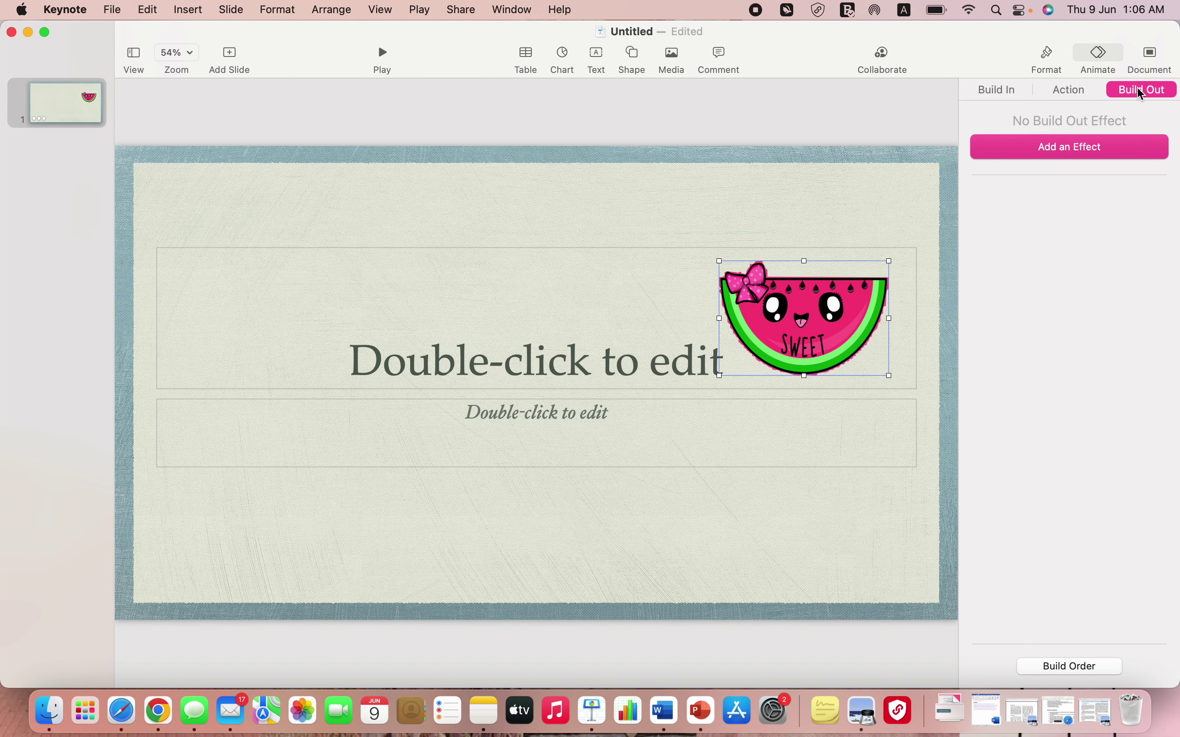
click(1113, 151)
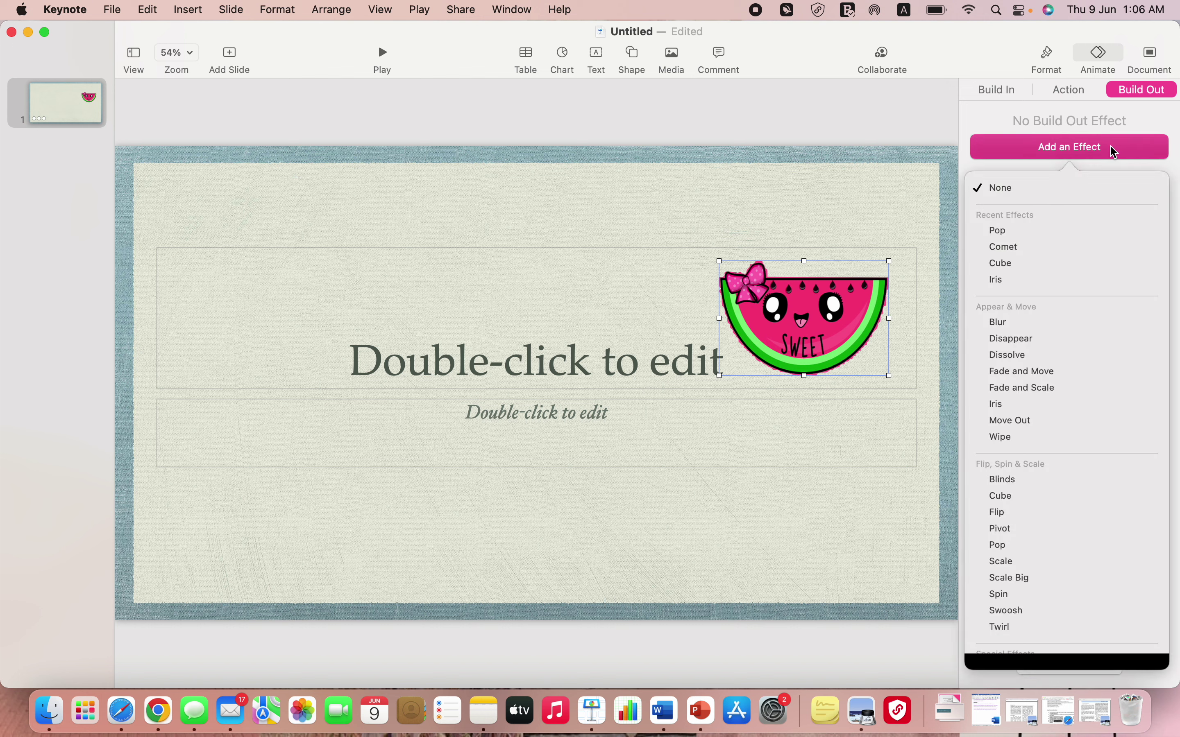
click(1034, 247)
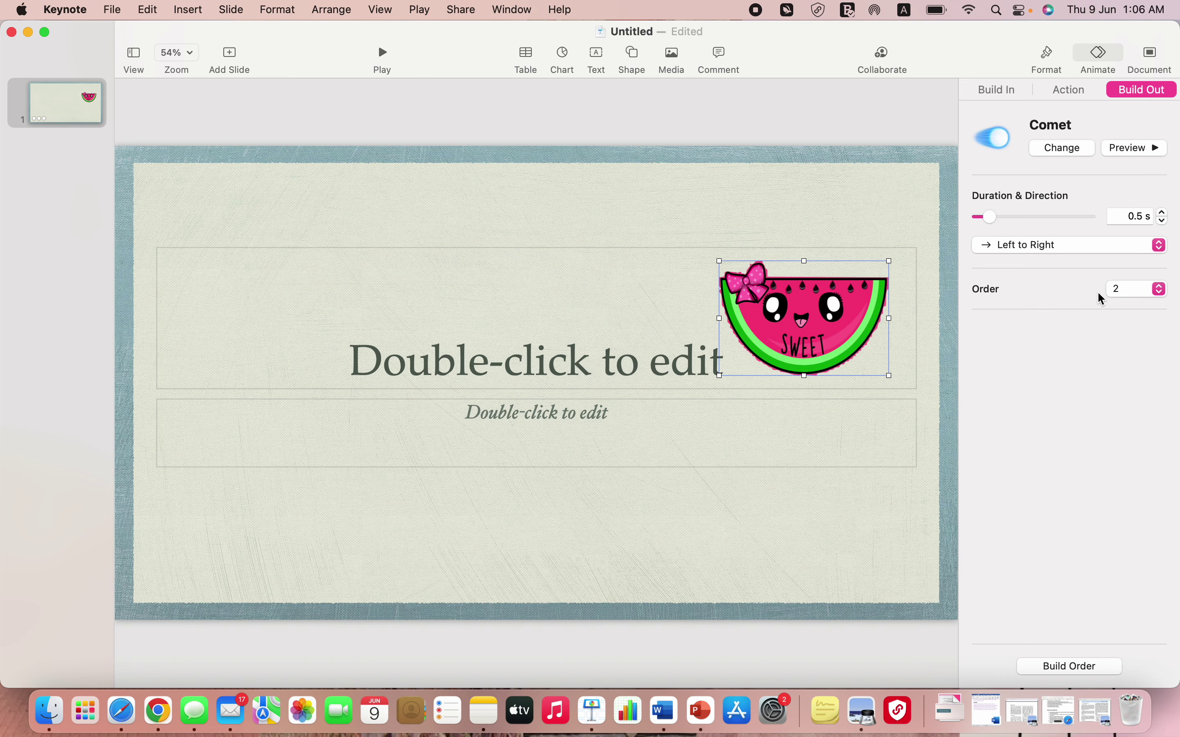
click(897, 132)
click(1051, 53)
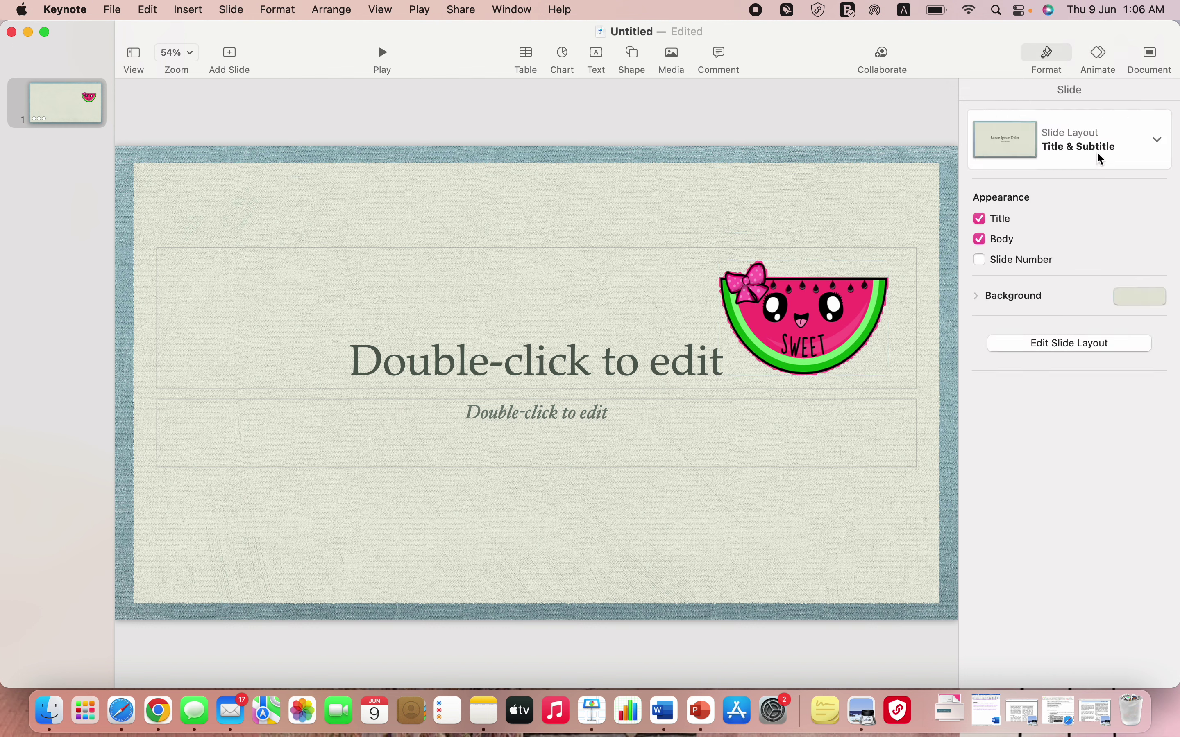
- Show the slide number on the watermelon title slide, leaving its layout unchanged
click(981, 260)
click(1048, 61)
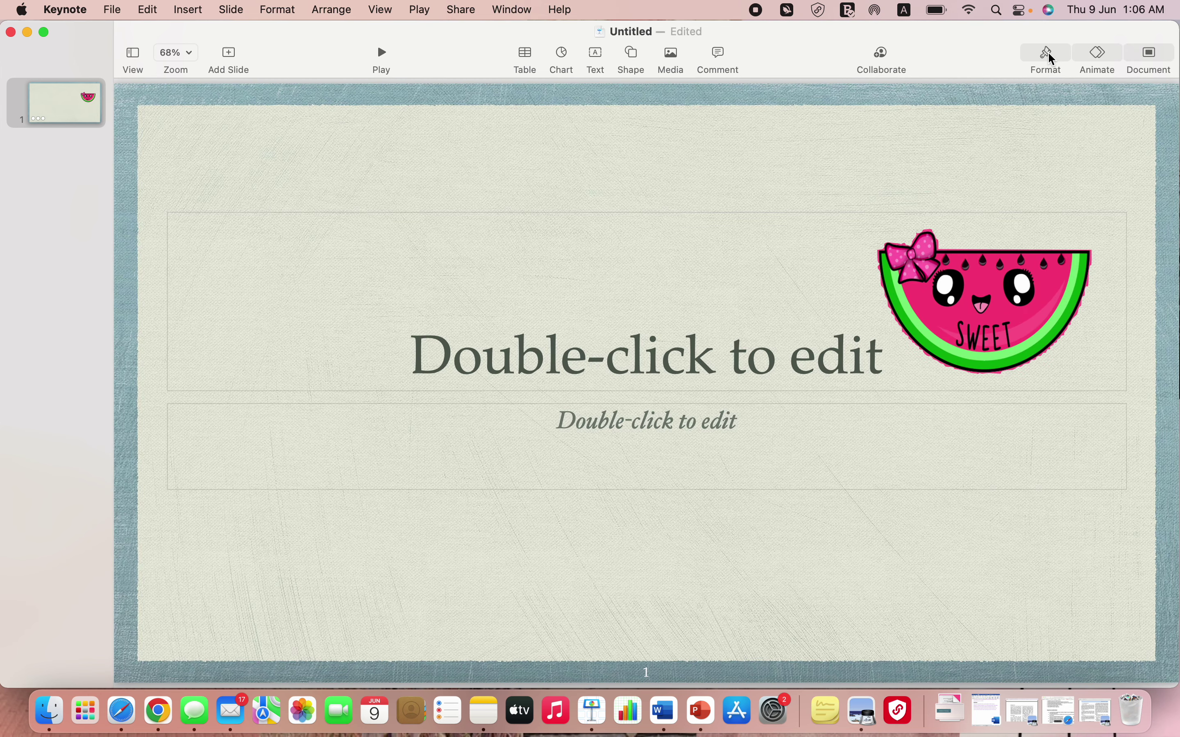
click(1051, 59)
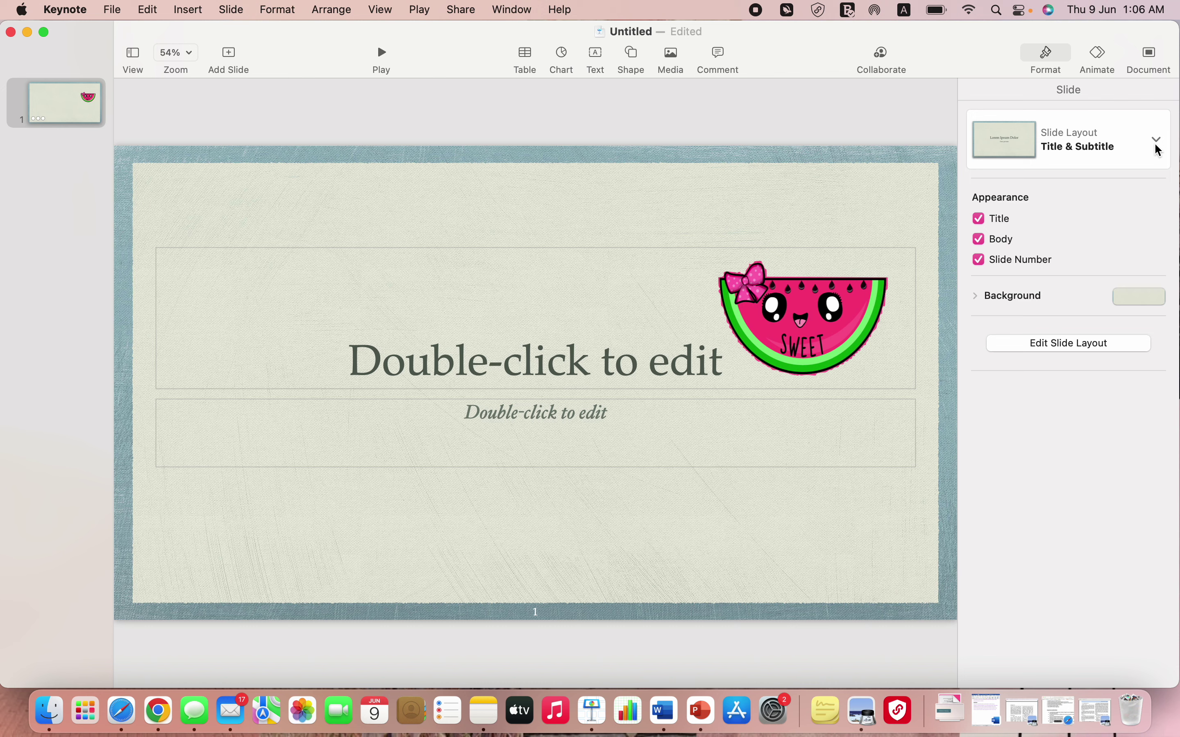
click(1156, 143)
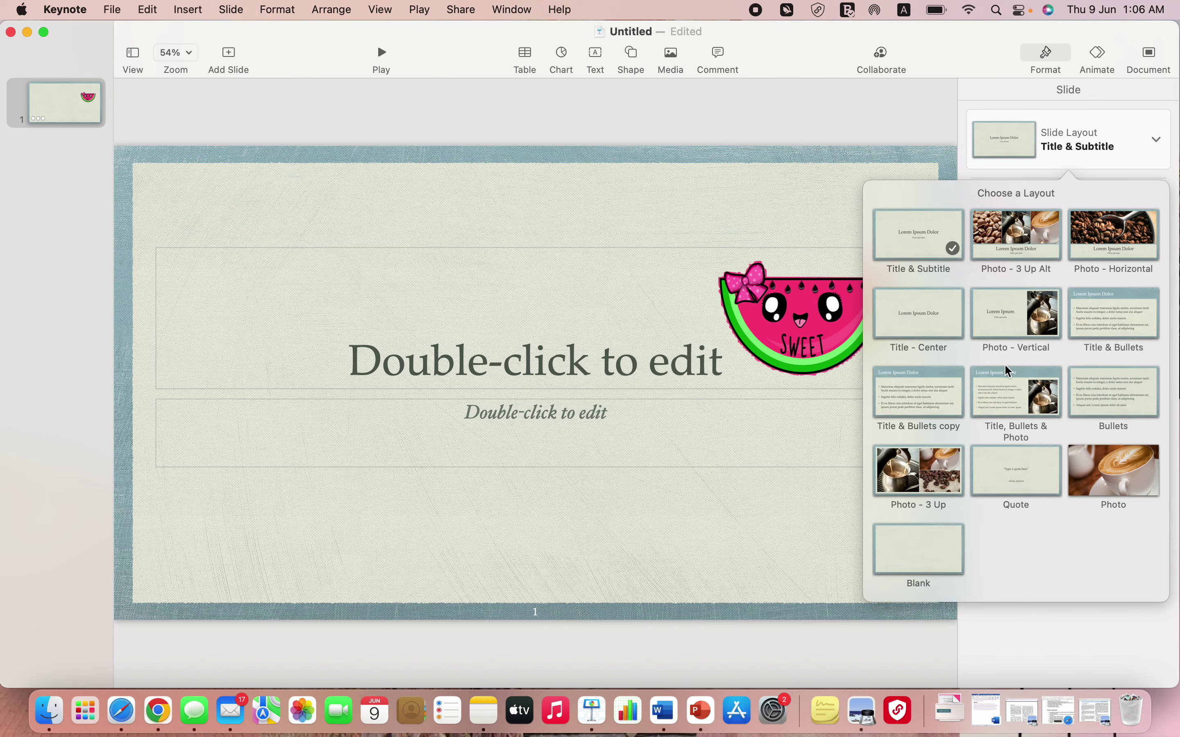
click(887, 131)
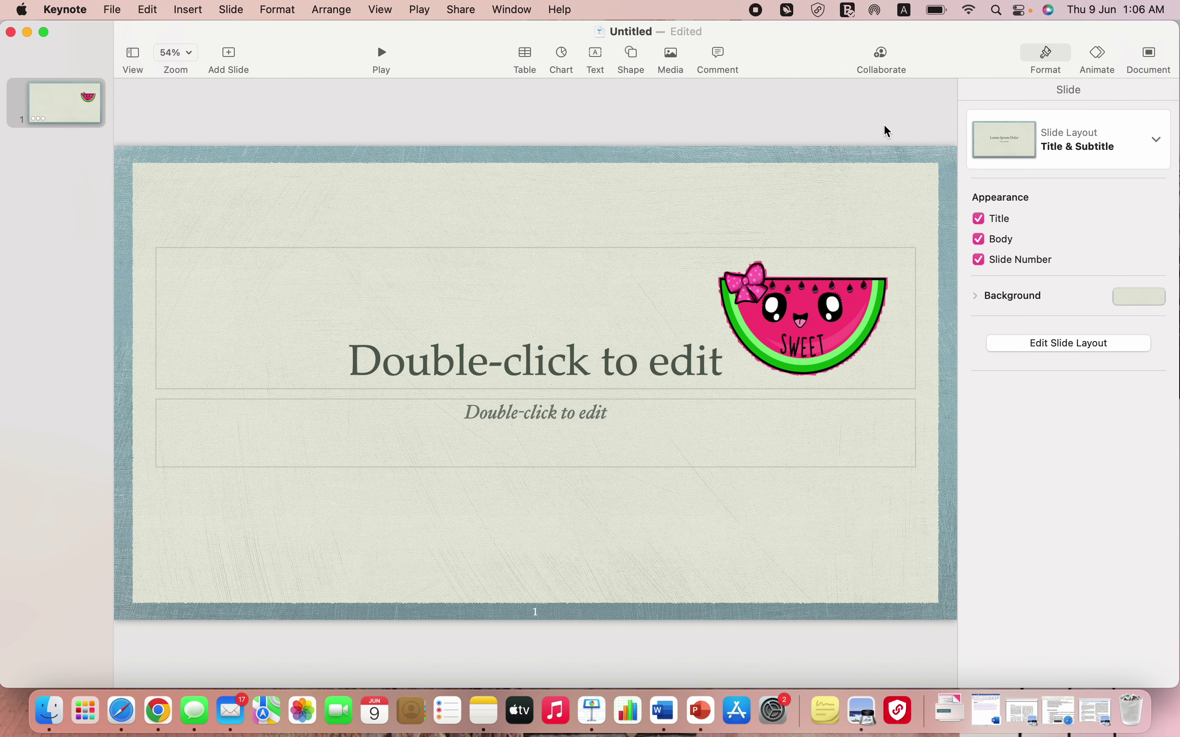
- Add a Photo-layout slide and a Quote-layout slide, then return to slide 1
click(229, 54)
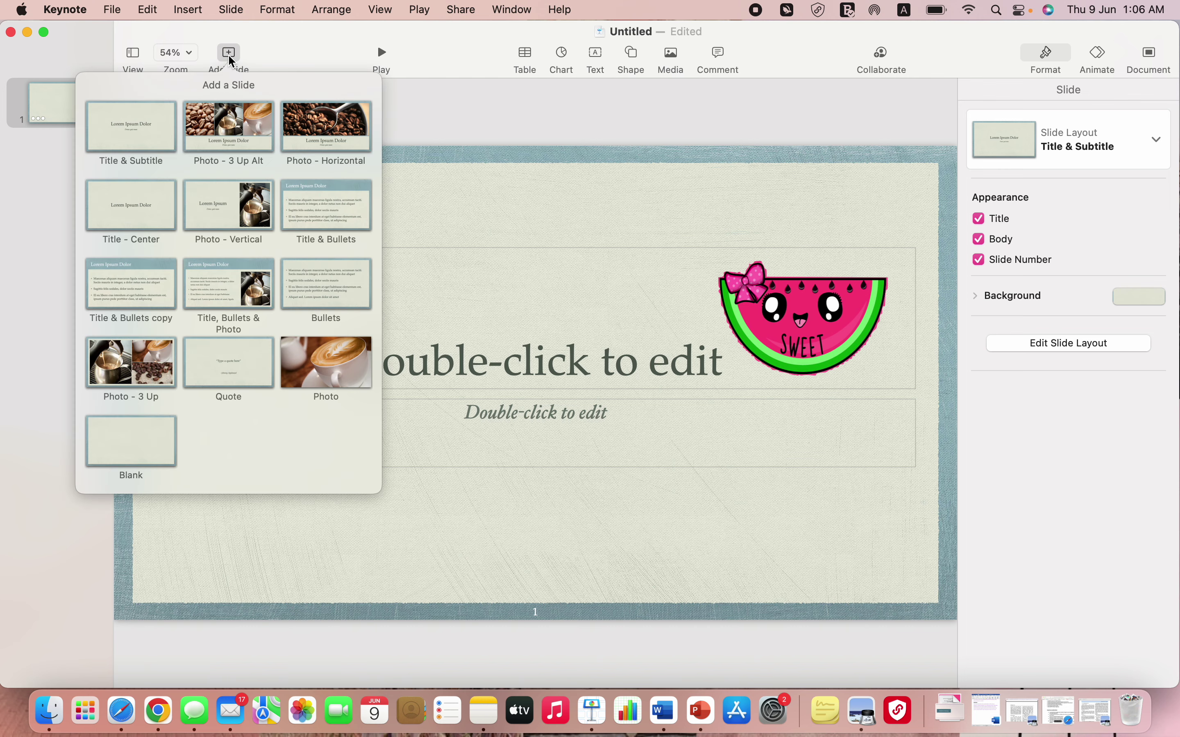
click(299, 365)
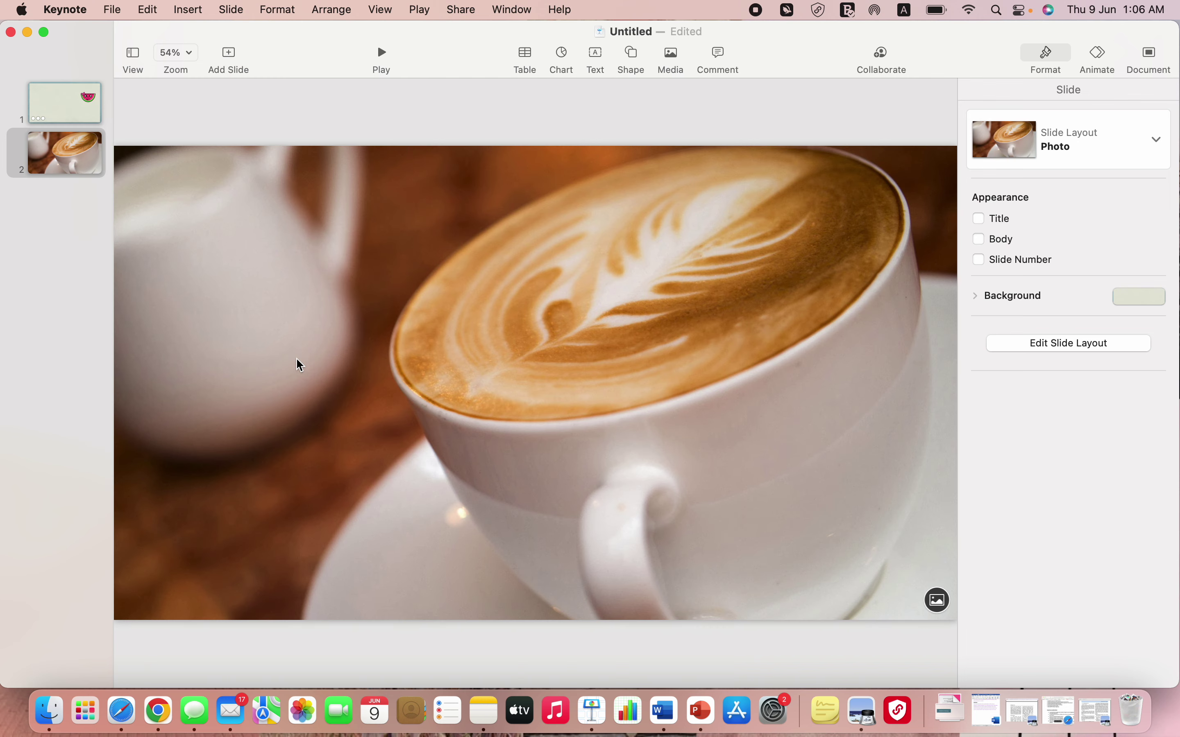
click(230, 59)
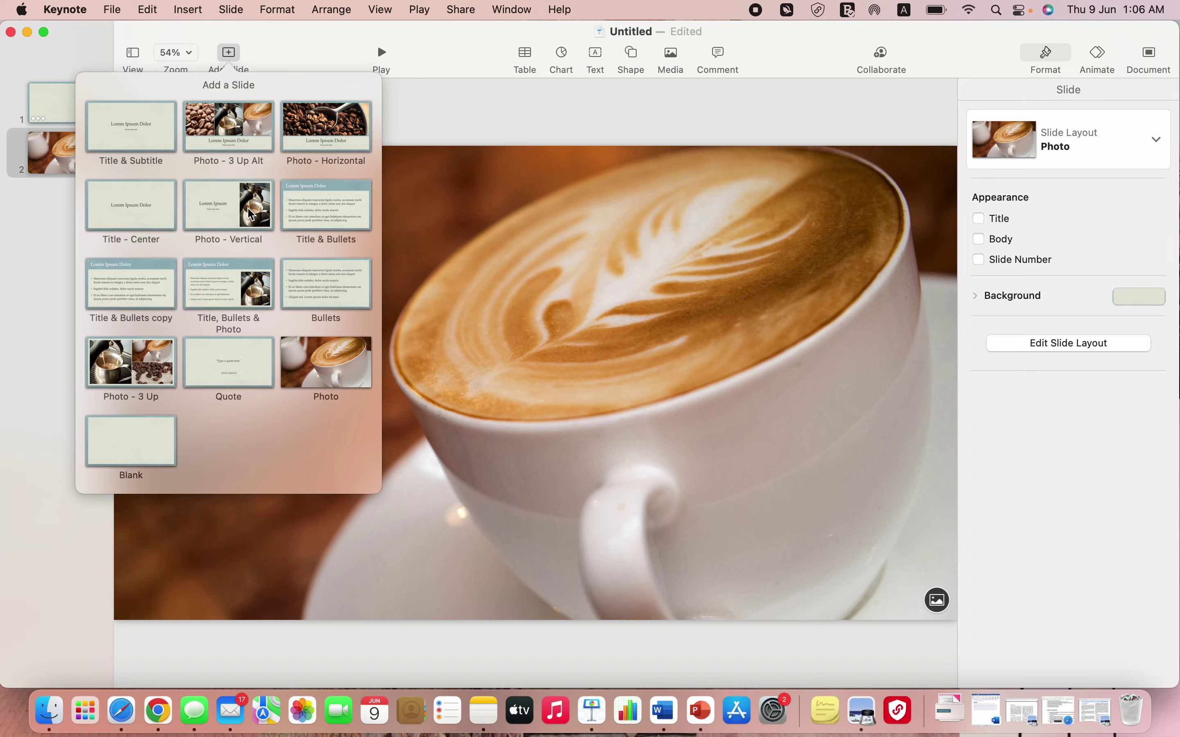
click(231, 379)
click(70, 141)
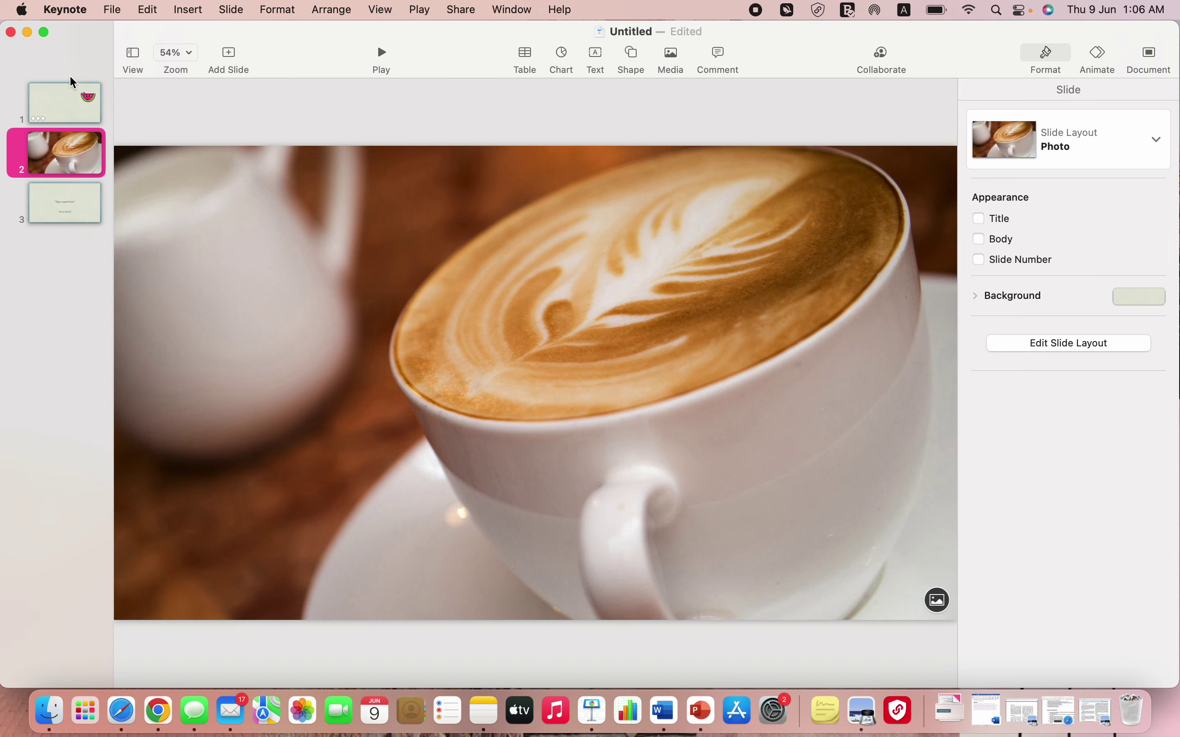
click(71, 88)
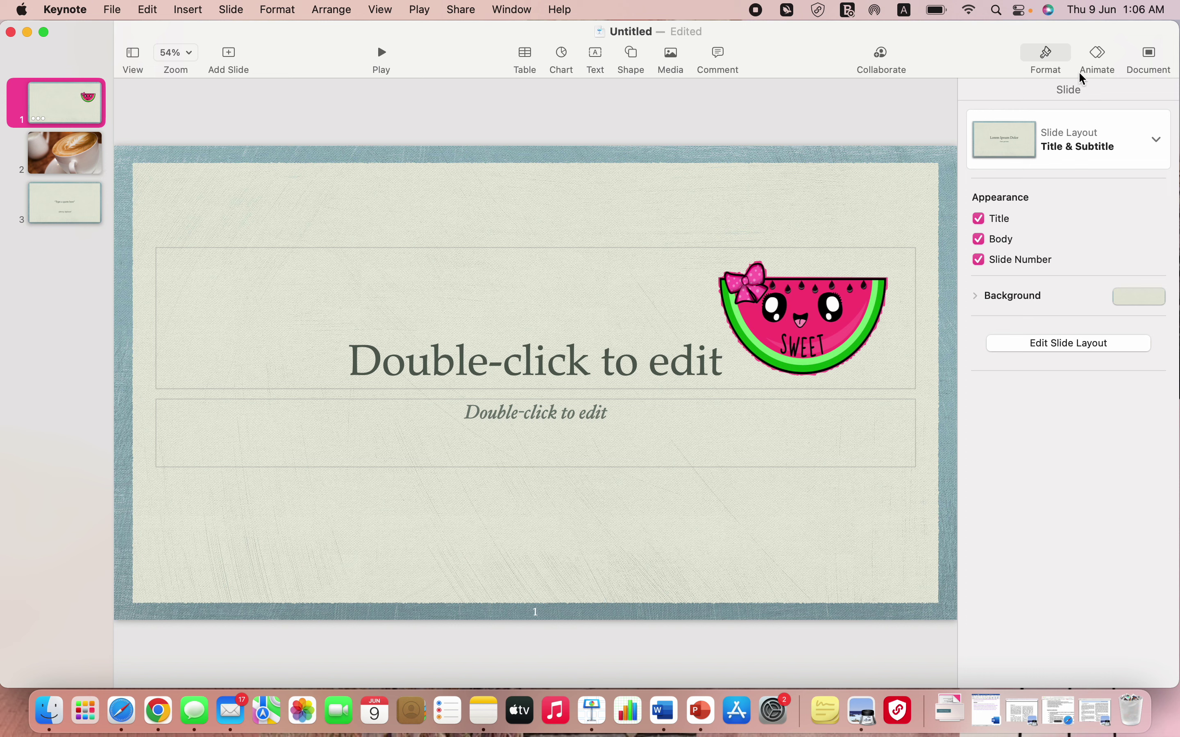
- Move the watermelon image down to the lower right of the first slide
click(1099, 51)
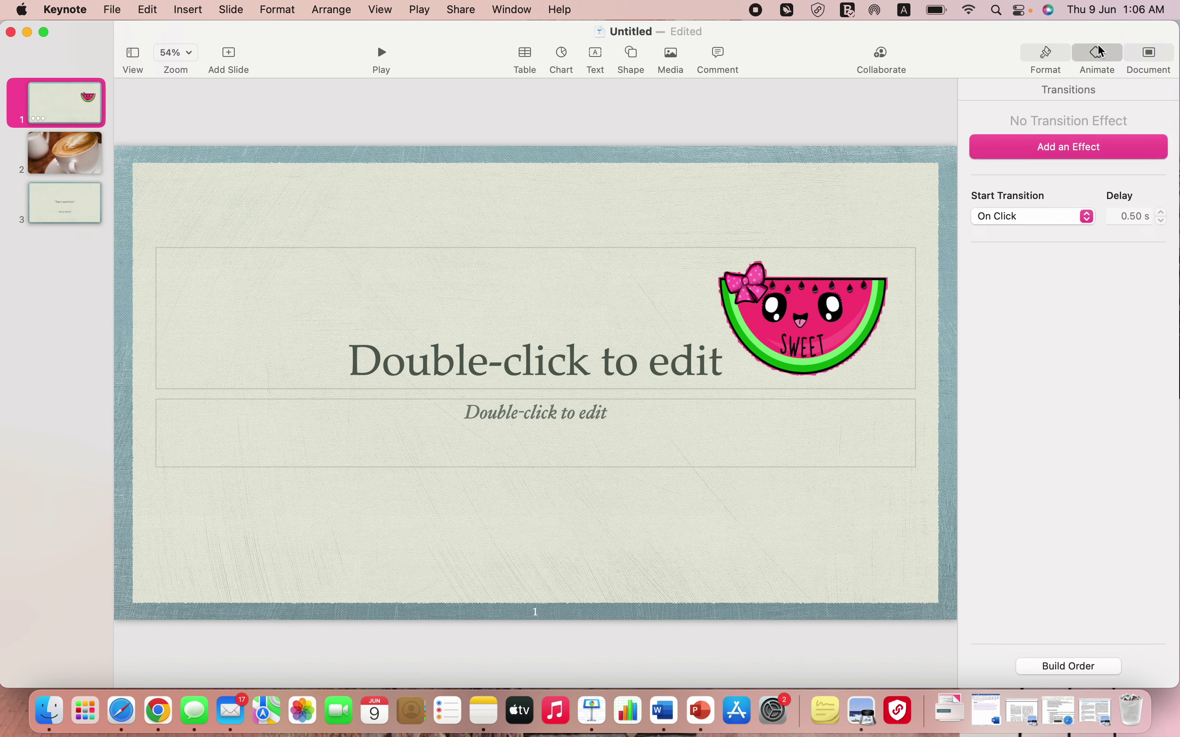
click(1144, 61)
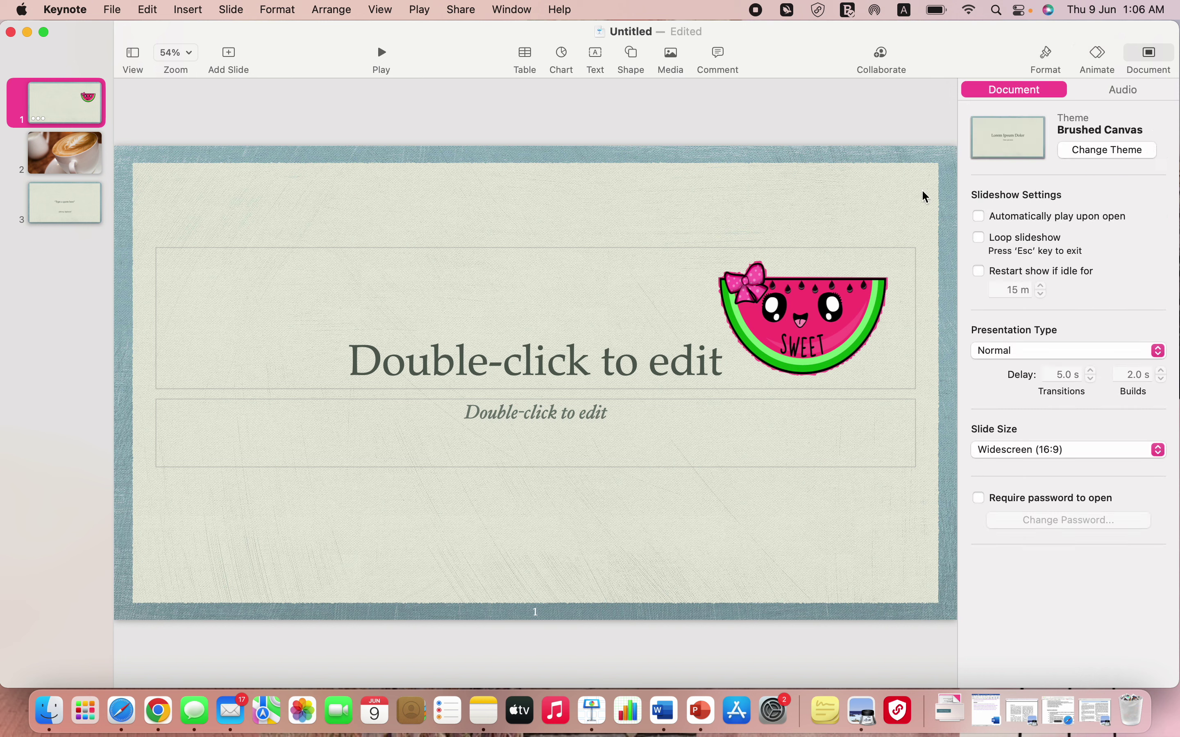
drag(777, 344, 761, 547)
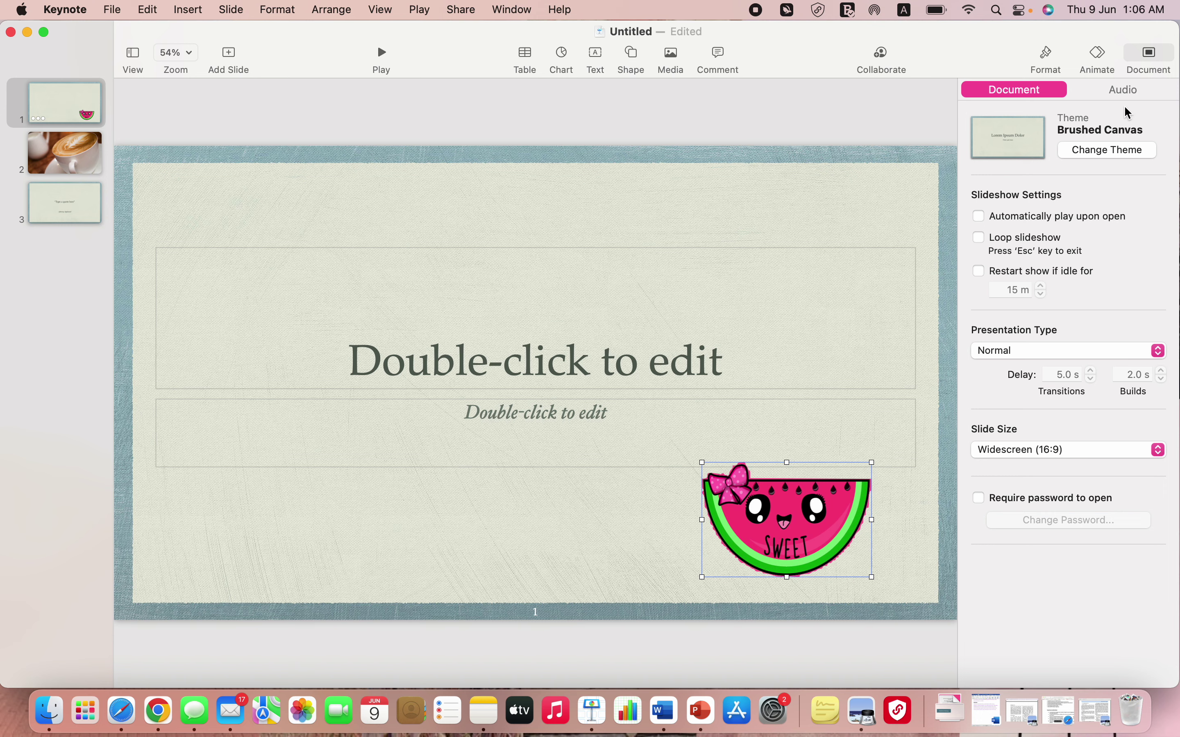
click(1160, 56)
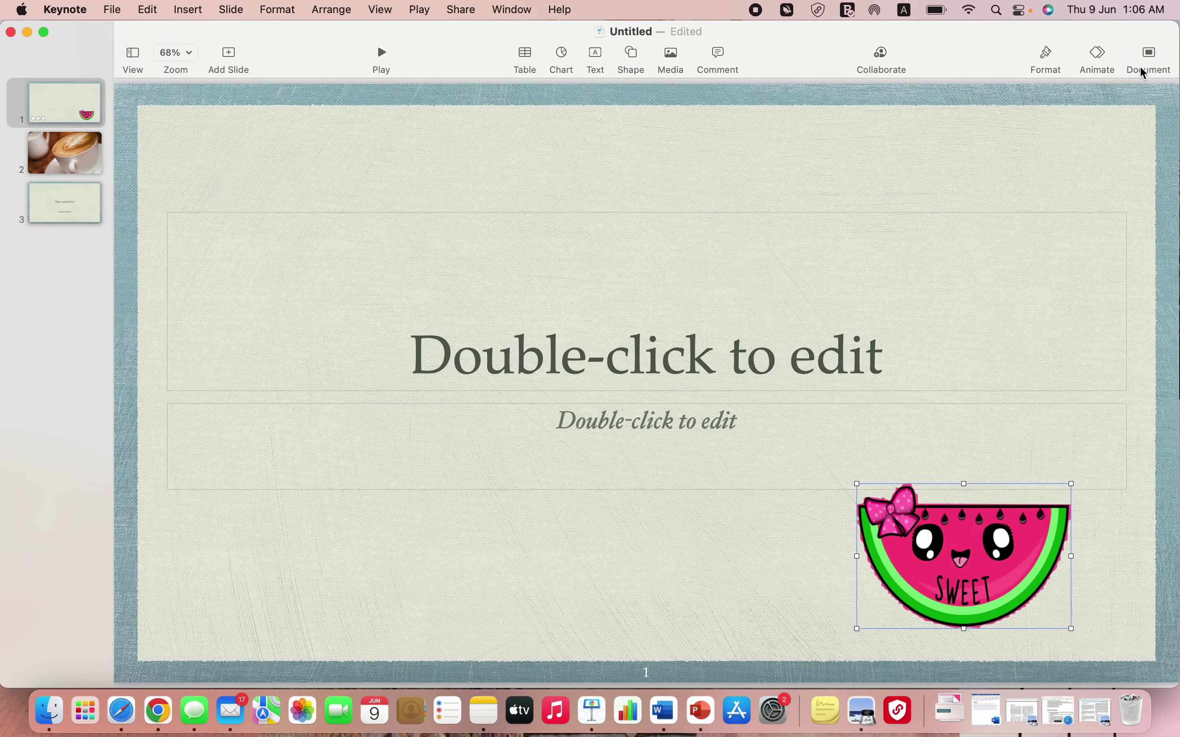
click(1144, 57)
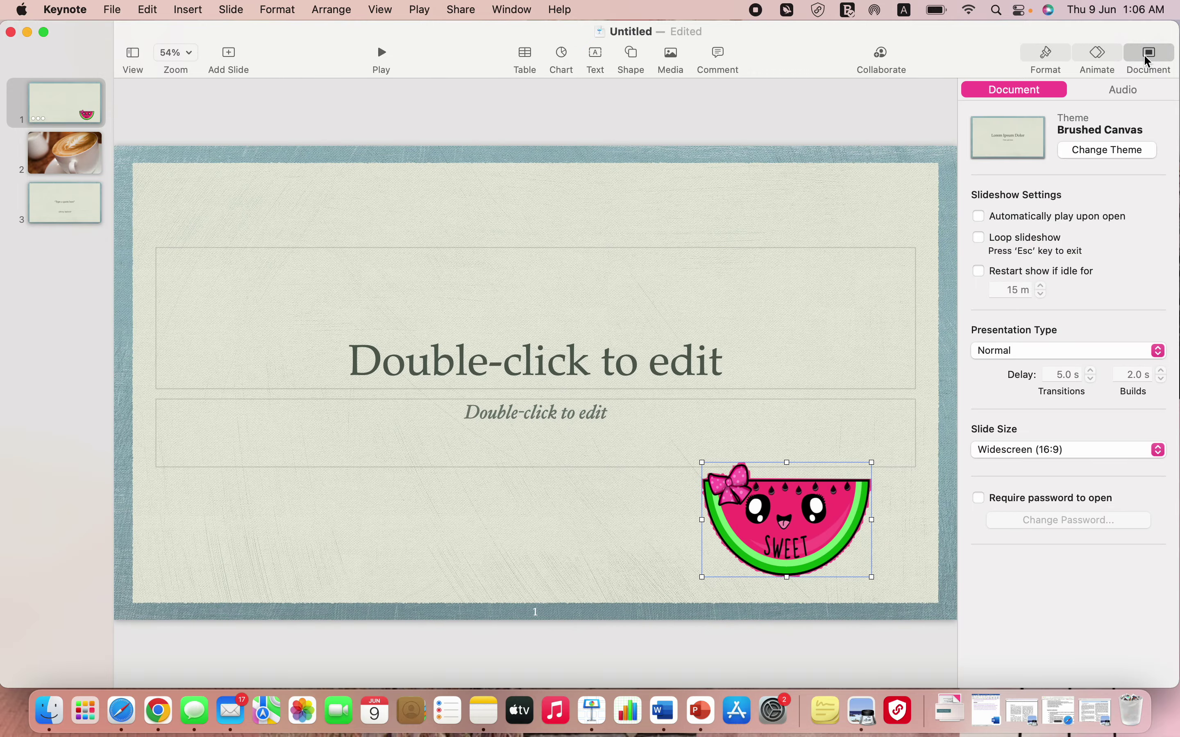
- Change the deck's theme to Briefing
click(1101, 152)
scroll(657, 288, right, 3)
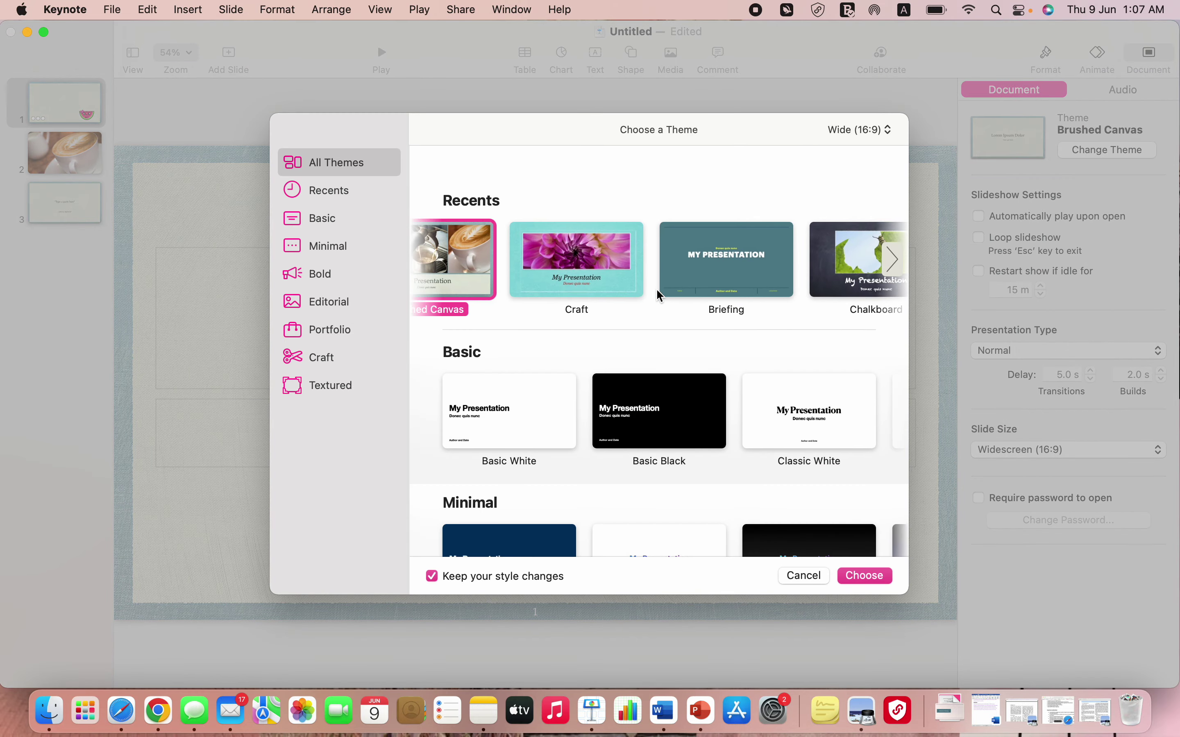
click(765, 257)
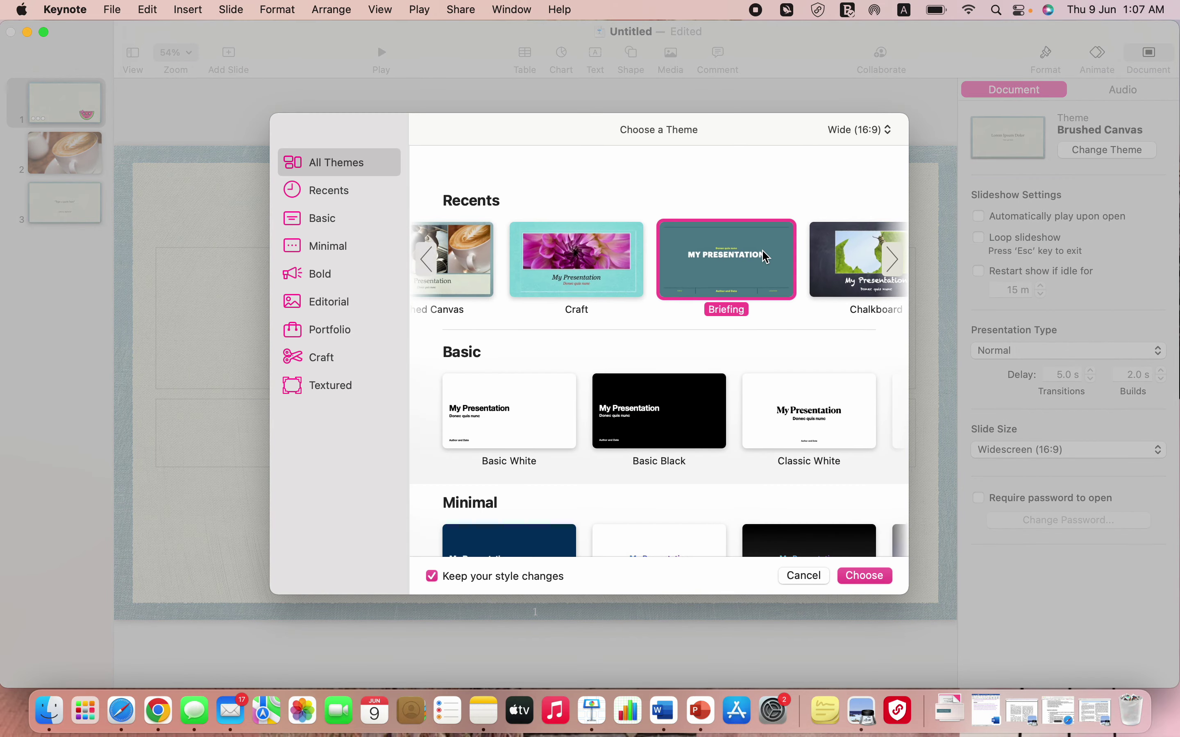
click(862, 578)
- Move the watermelon up into the bullet area and review the TV photo and Notable Quote slides
drag(794, 509, 787, 435)
click(61, 172)
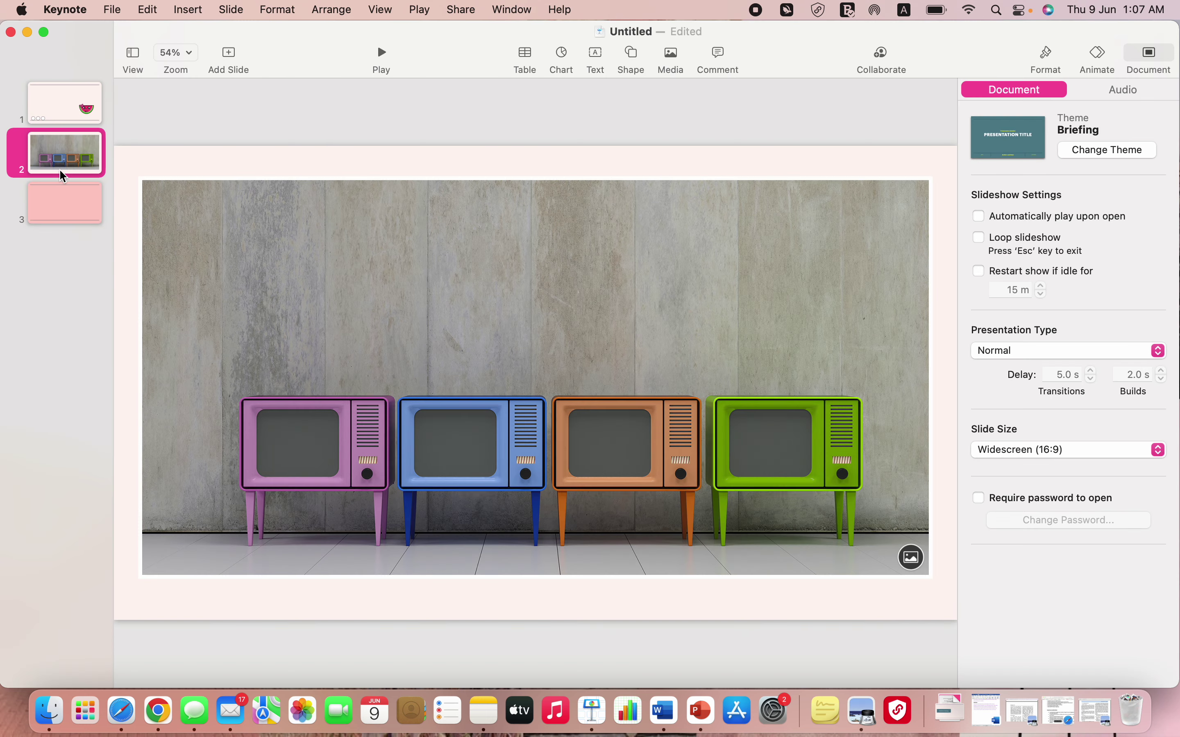
click(74, 195)
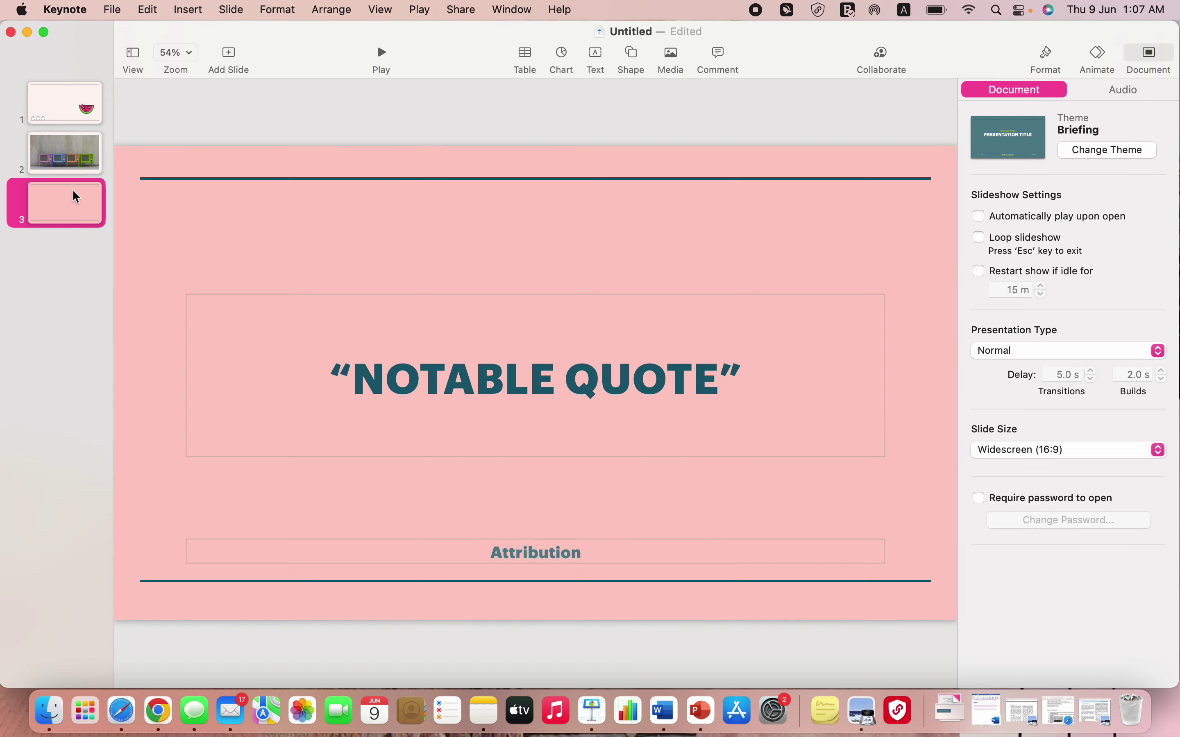
click(65, 102)
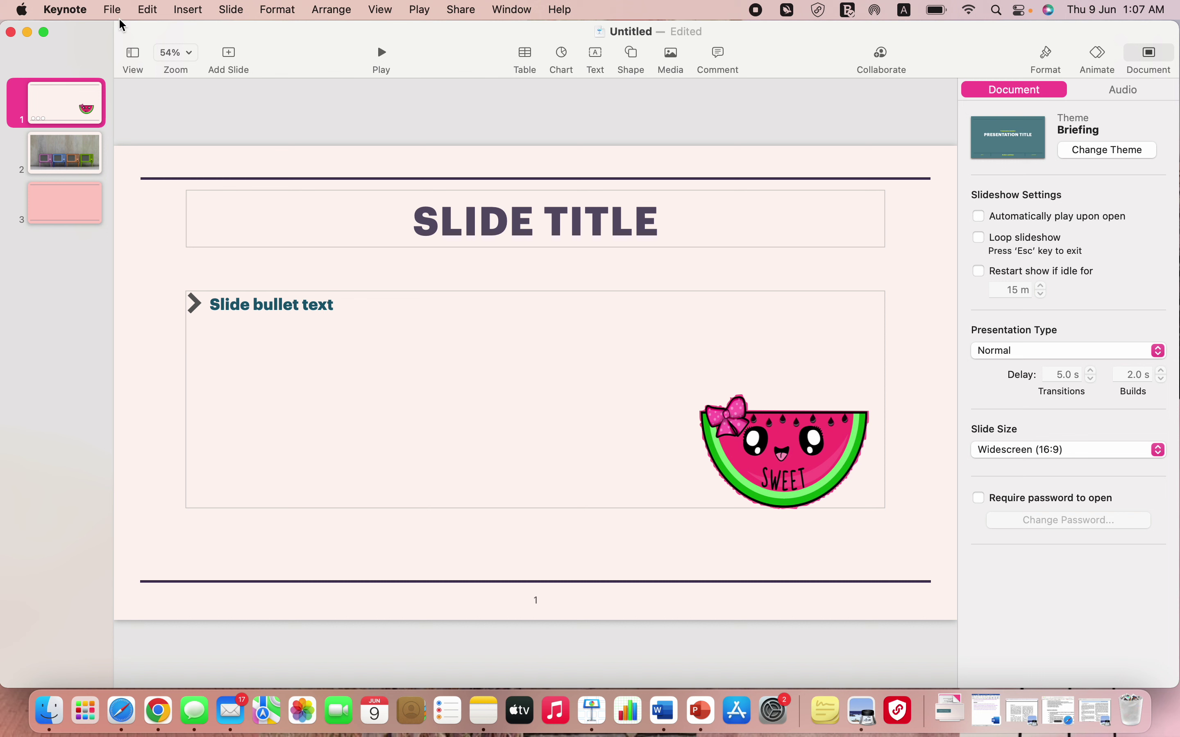
- Start a PowerPoint export of the deck with password protection left off
click(112, 10)
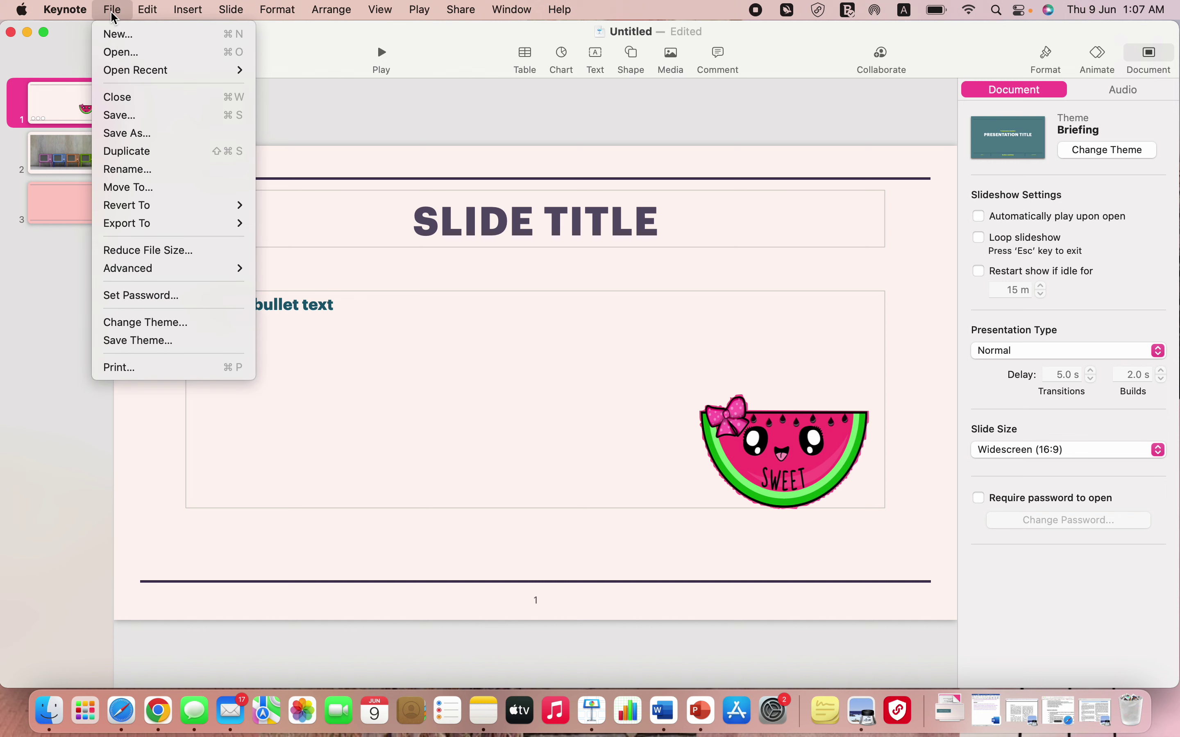
click(113, 11)
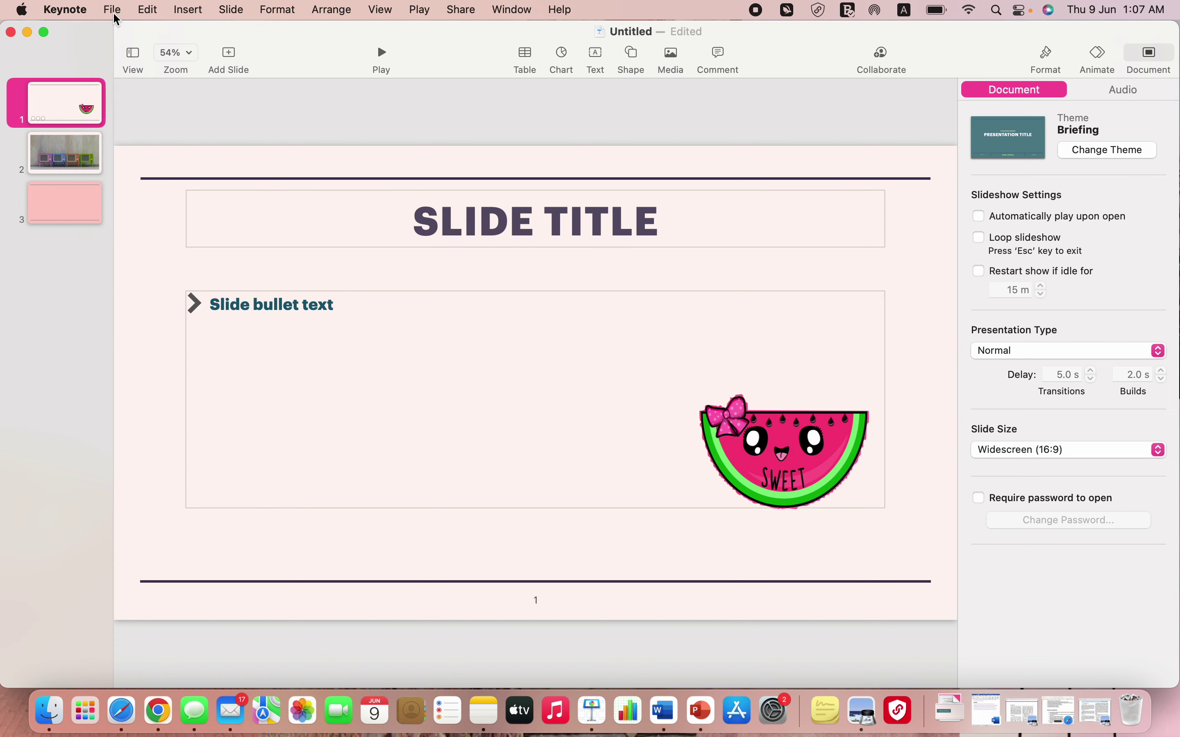
click(113, 11)
mouse_move(156, 224)
click(292, 243)
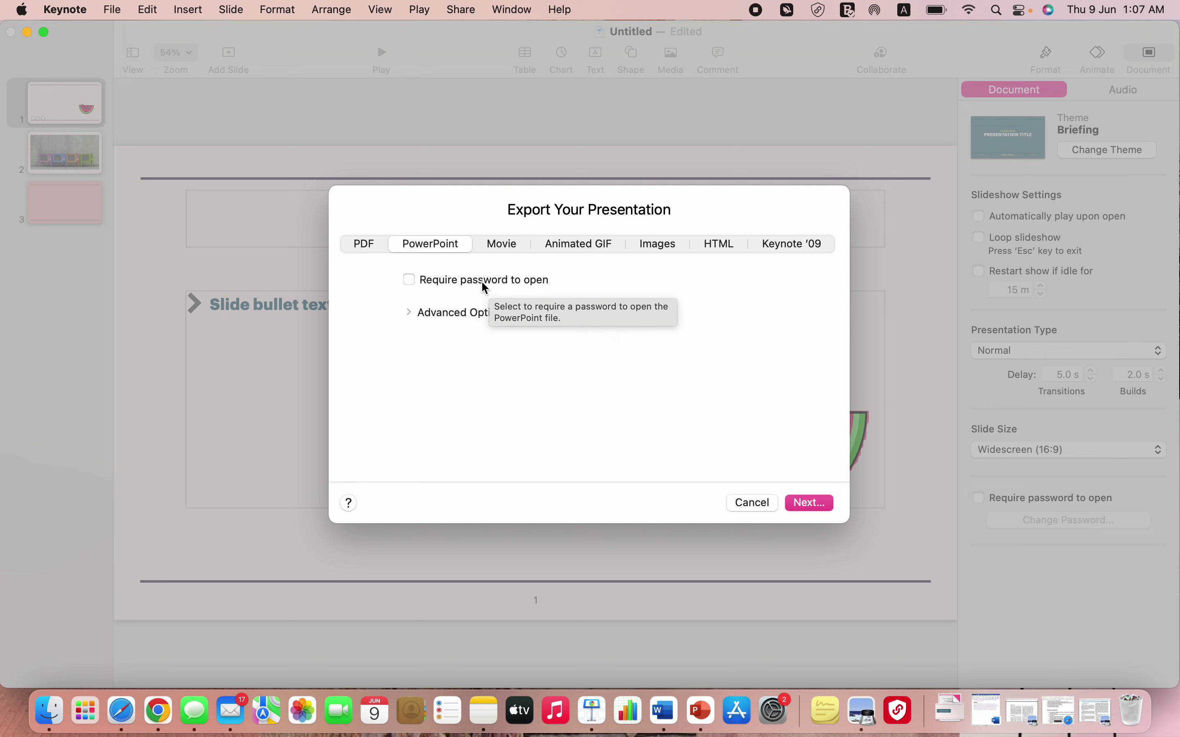
click(482, 282)
click(573, 344)
click(569, 373)
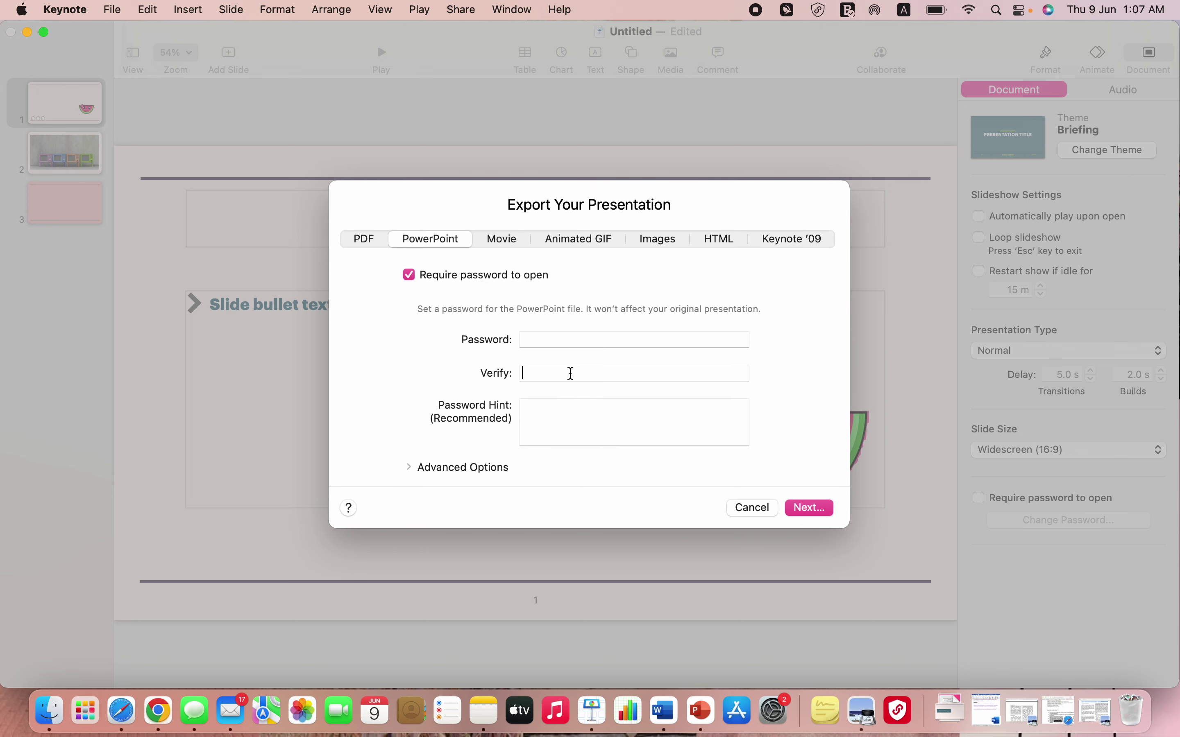
click(571, 425)
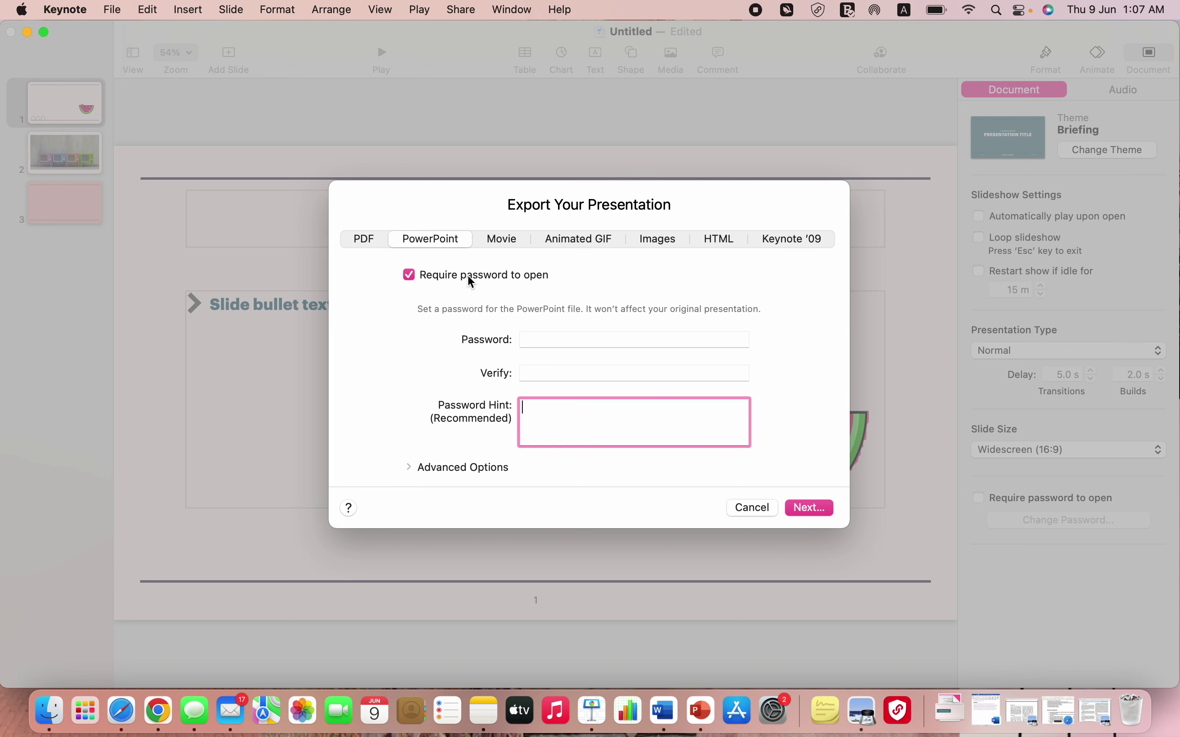
click(411, 276)
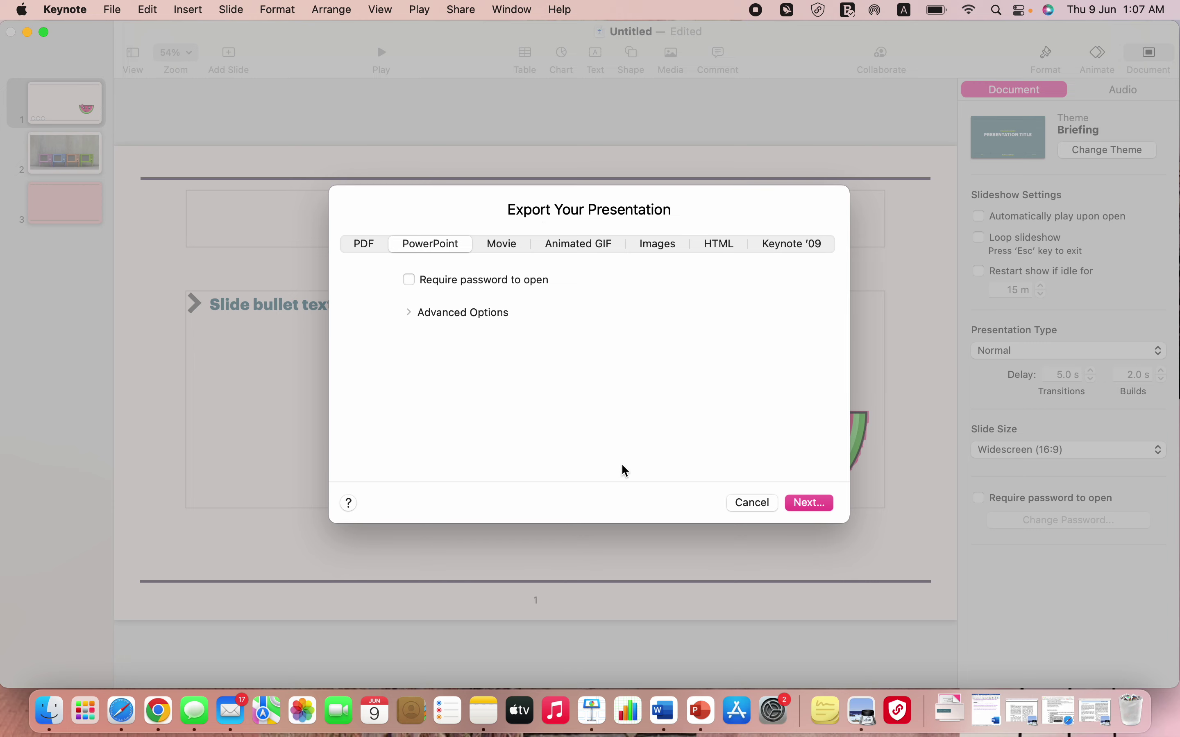
click(821, 505)
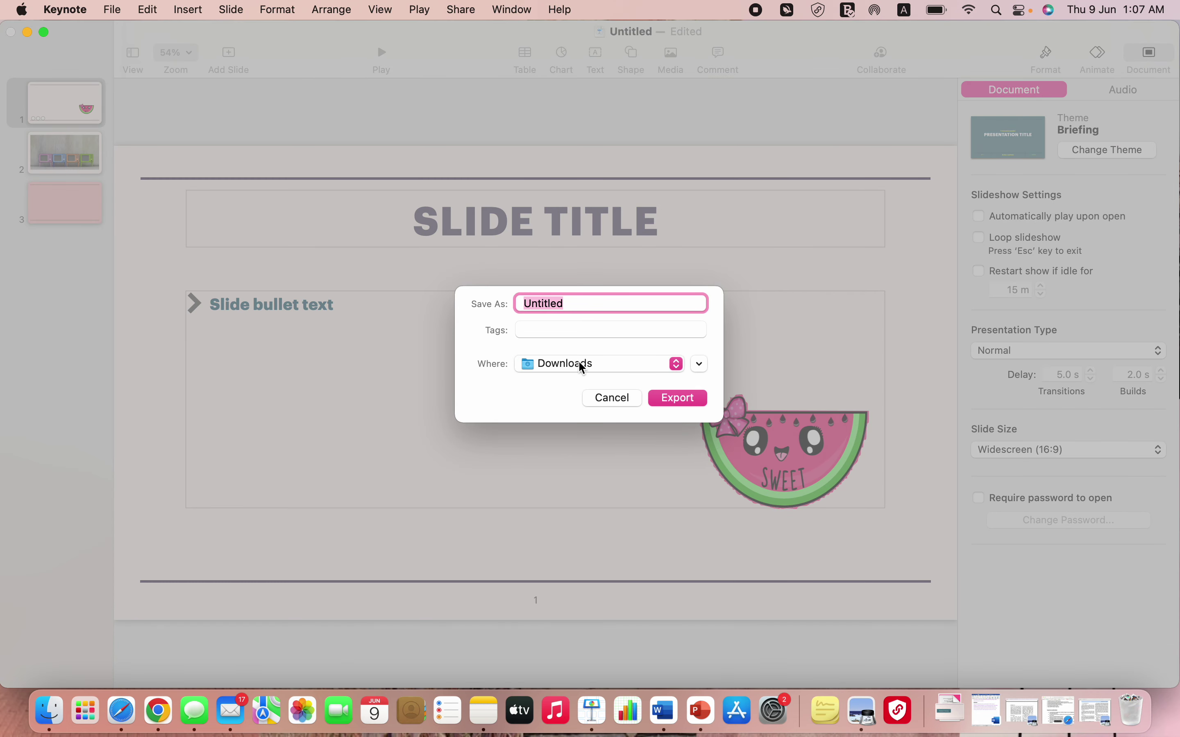
- Export the file as 'Edu Tech' to Downloads, replacing the existing copy
text(Edu Tech)
click(671, 396)
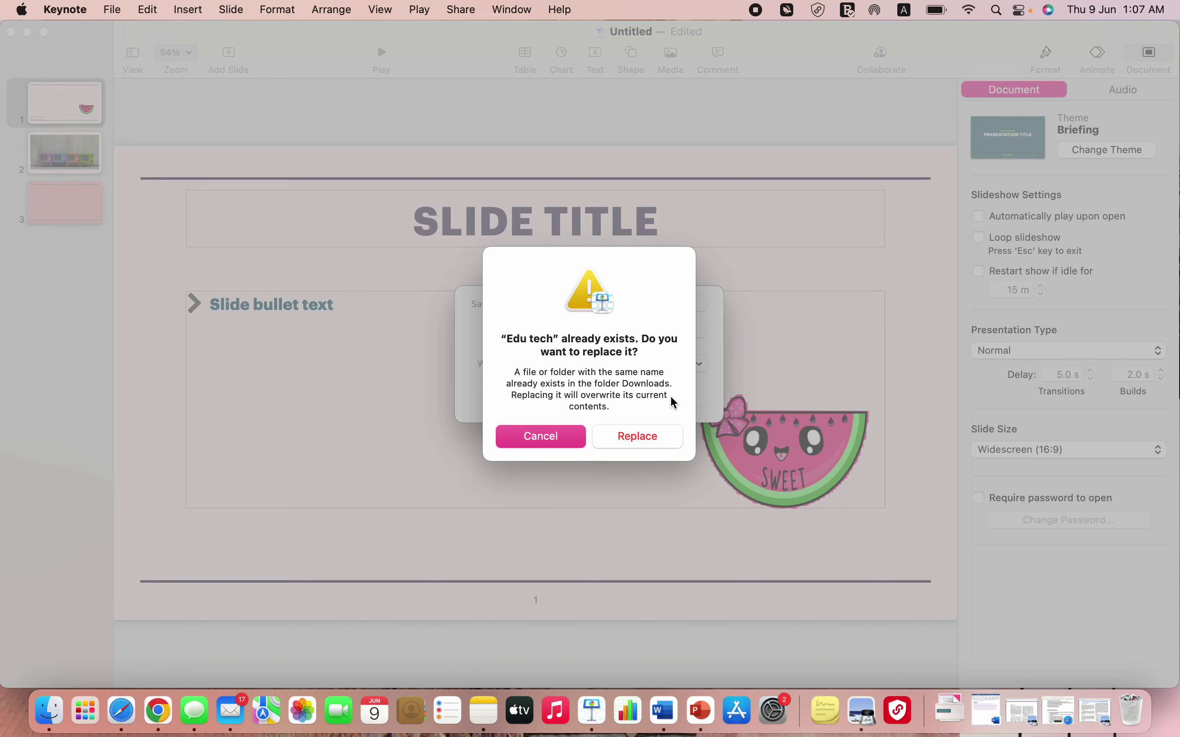
click(634, 436)
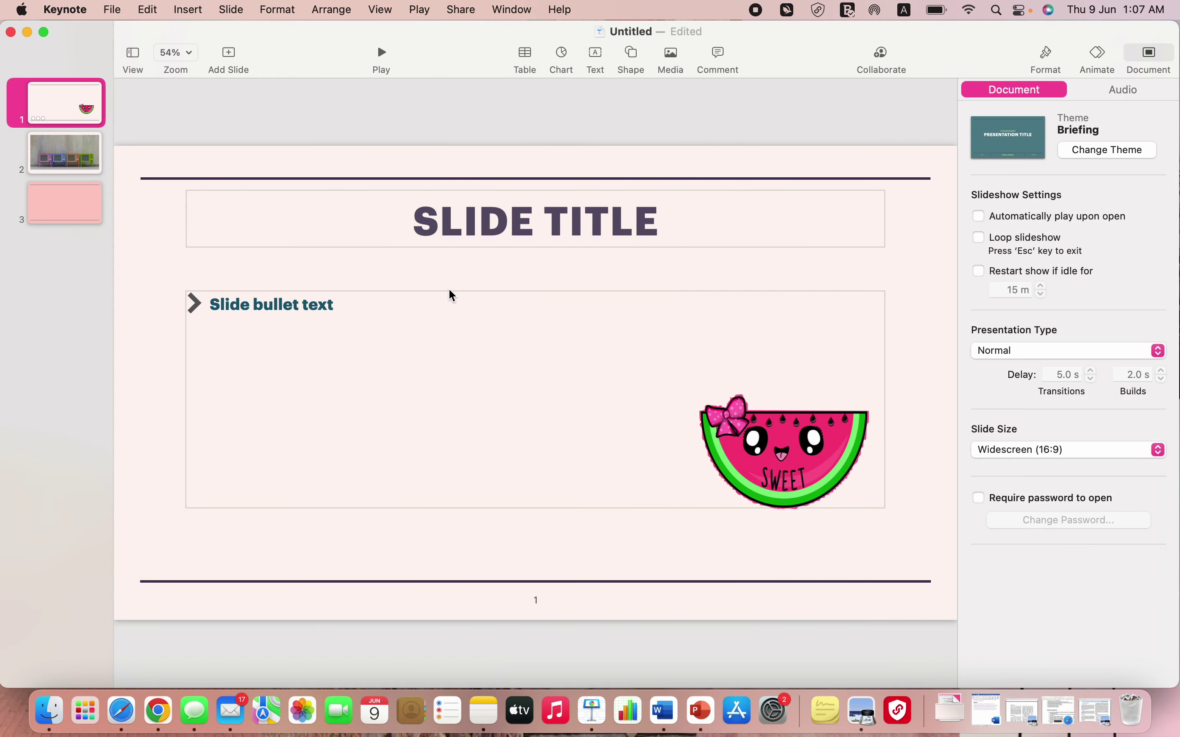
- Open the exported Edu Tech file from the Downloads folder in Finder
click(28, 32)
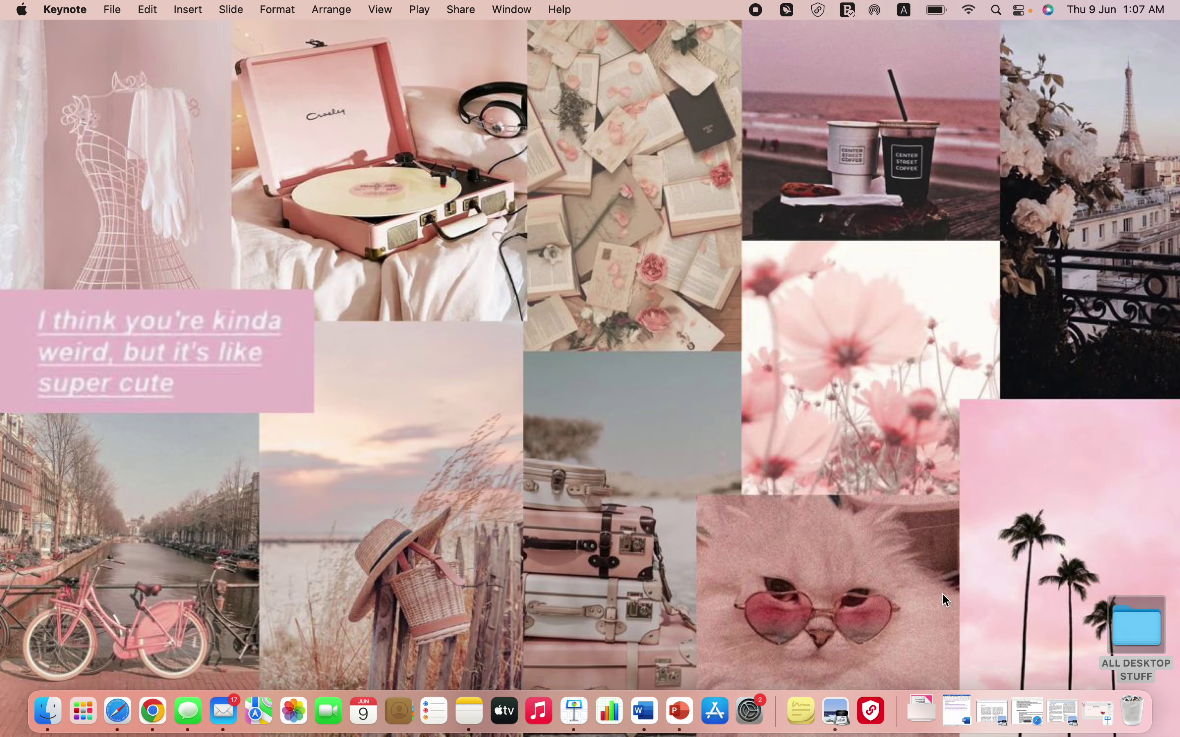
double_click(1138, 623)
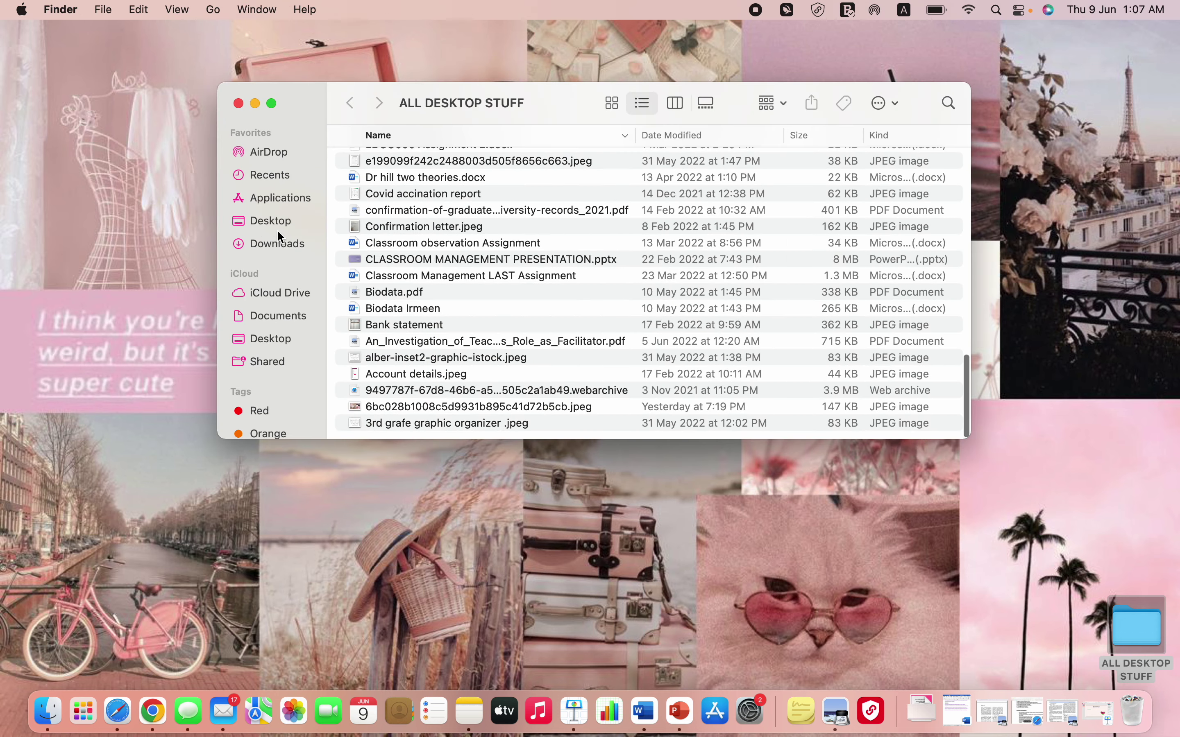
click(277, 245)
double_click(428, 225)
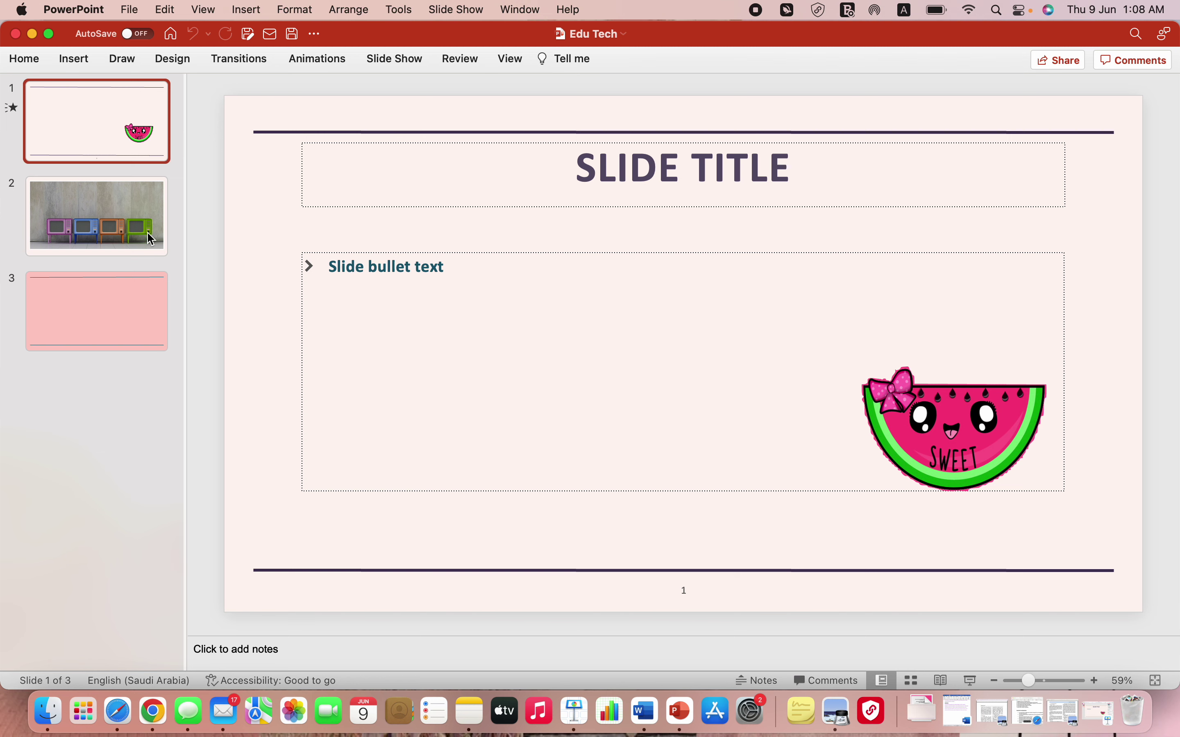
- Check the TV photo slide and the Notable Quote slide in PowerPoint
click(133, 223)
click(120, 298)
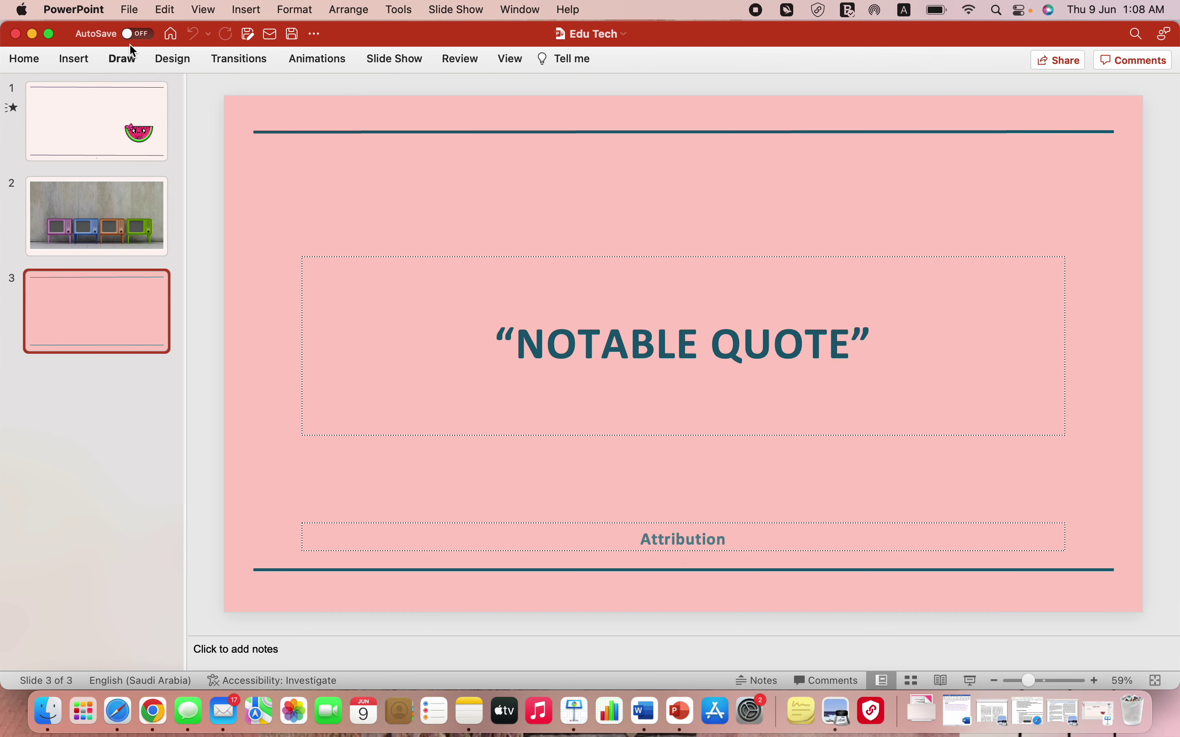